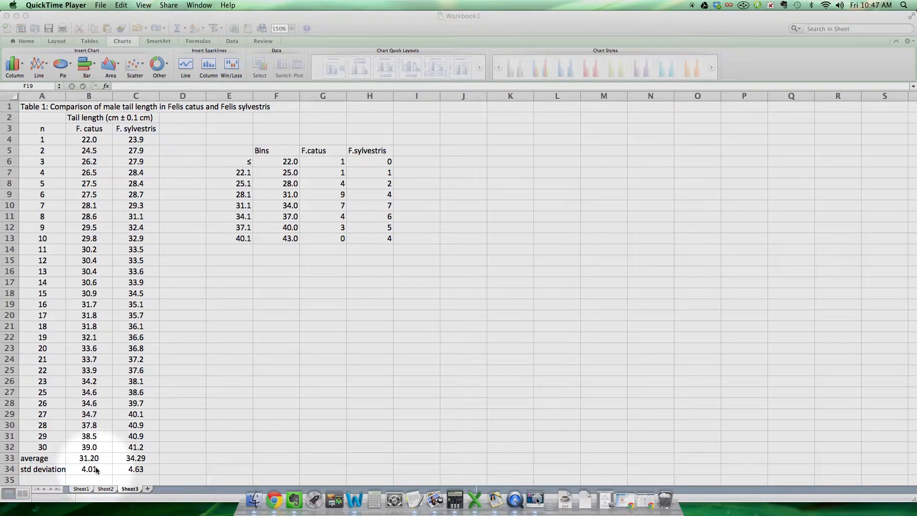
Sort the F. catus tail lengths in B4:B32 in ascending order, continuing with the current selection only
click(91, 140)
drag(91, 140, 101, 457)
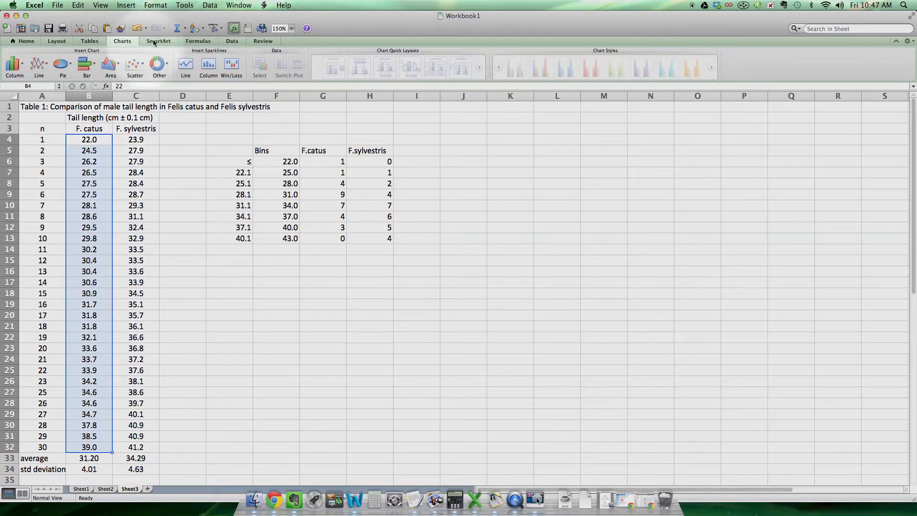
click(196, 28)
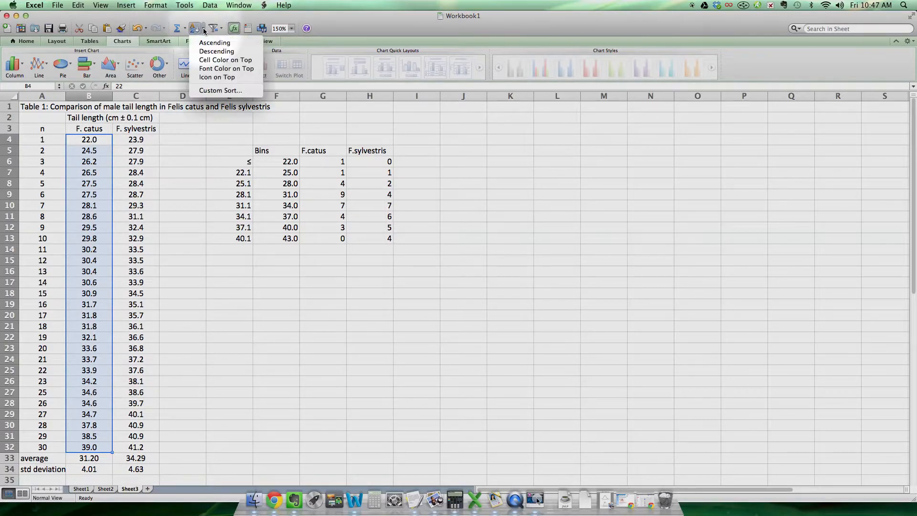
click(210, 44)
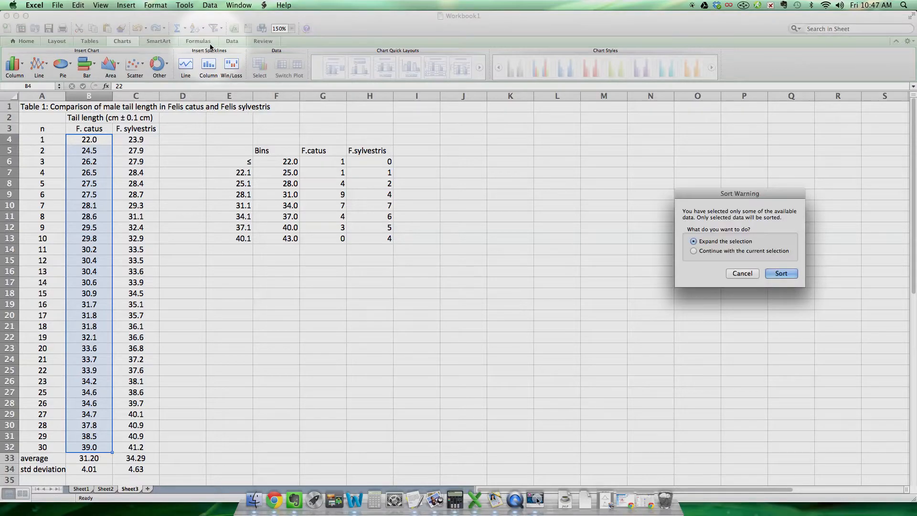
drag(717, 187, 203, 267)
click(179, 322)
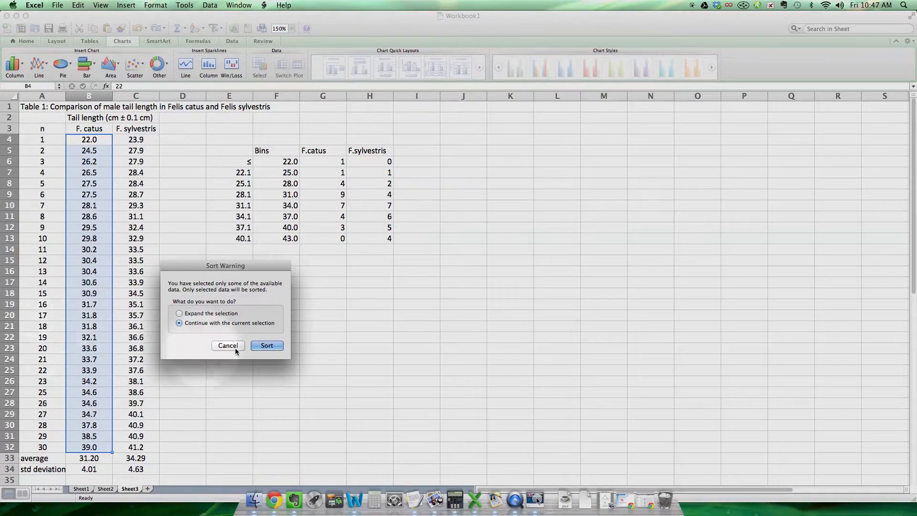
click(266, 346)
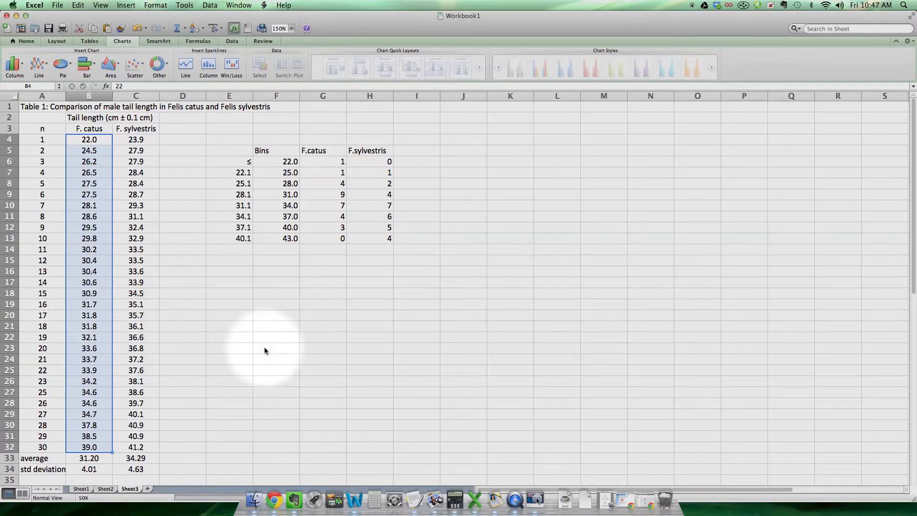
Sort the F. sylvestris tail lengths in C4:C32 in descending order, continuing with the current selection only
click(135, 140)
drag(136, 448, 134, 142)
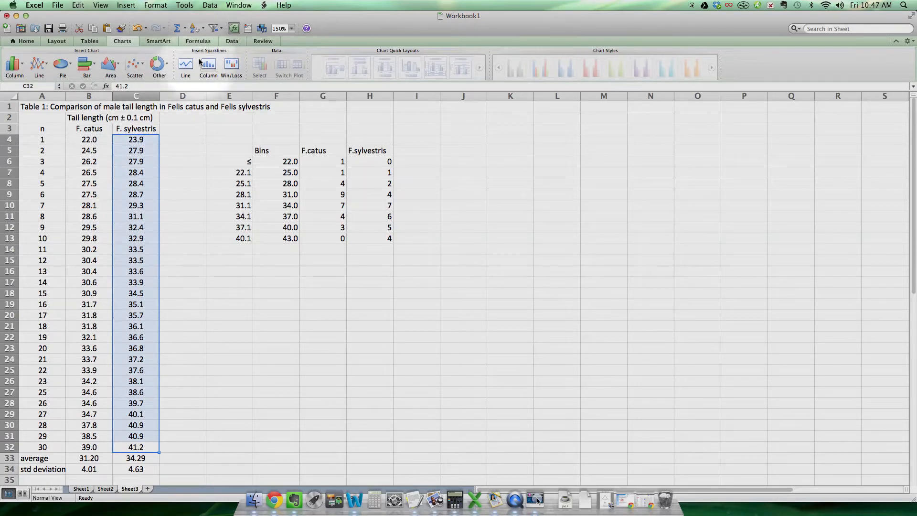
click(196, 29)
click(213, 52)
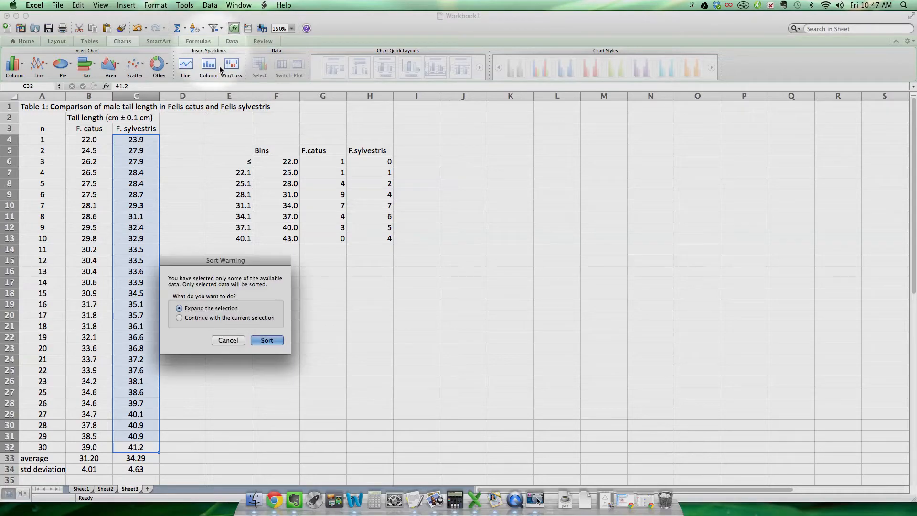
click(228, 317)
click(267, 340)
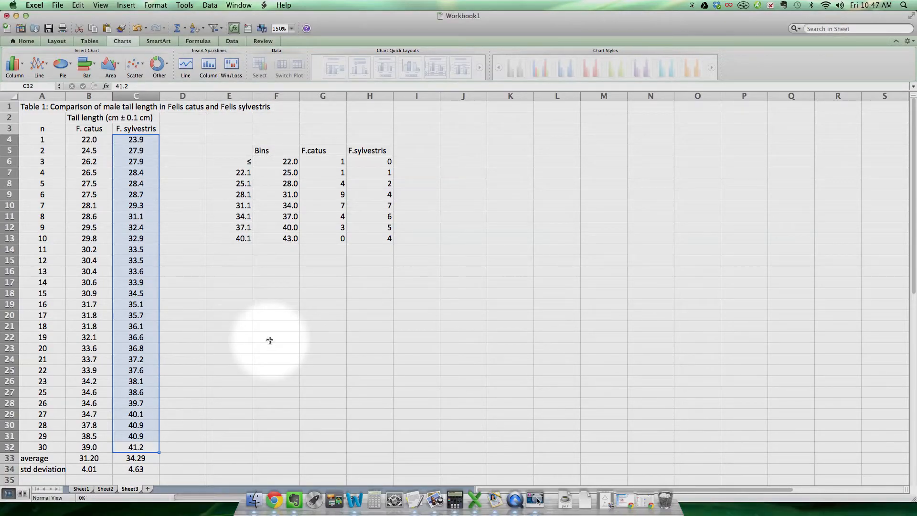
Sort the F. sylvestris tail lengths in C4:C32 in ascending order, then deselect the column
click(195, 28)
click(212, 51)
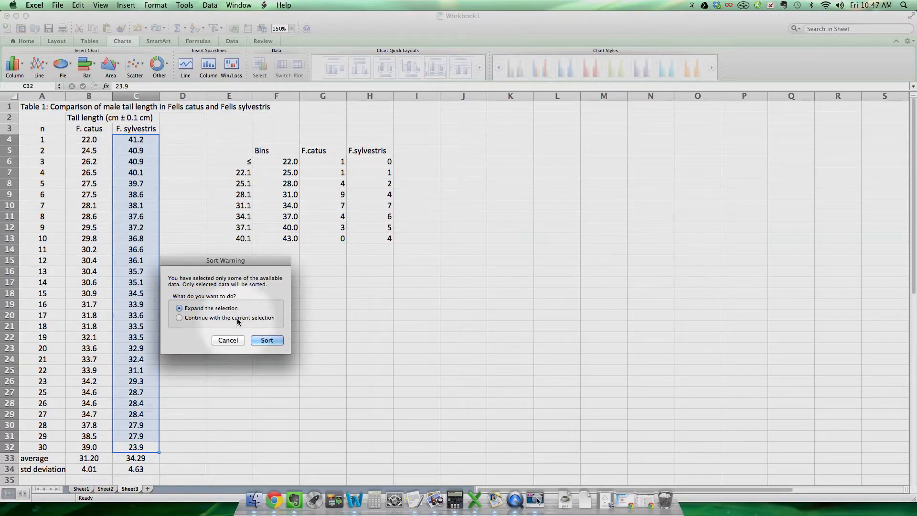
click(272, 344)
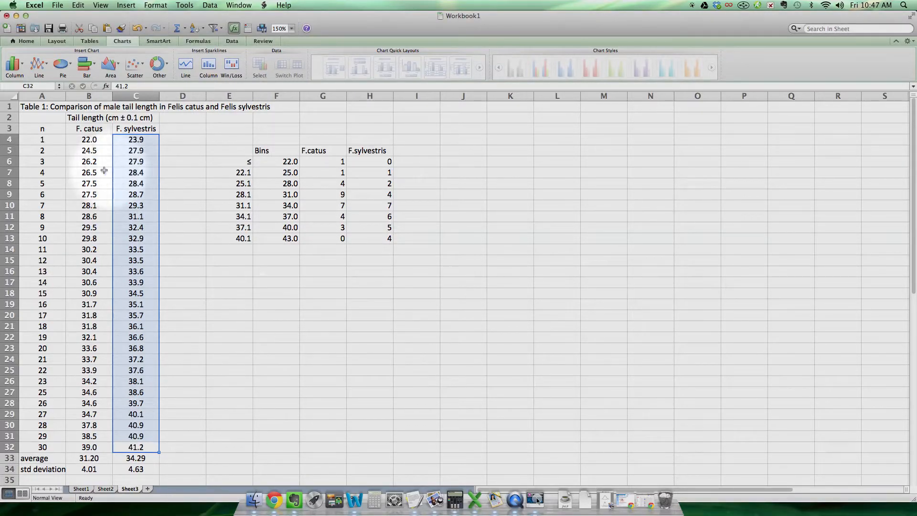
click(184, 249)
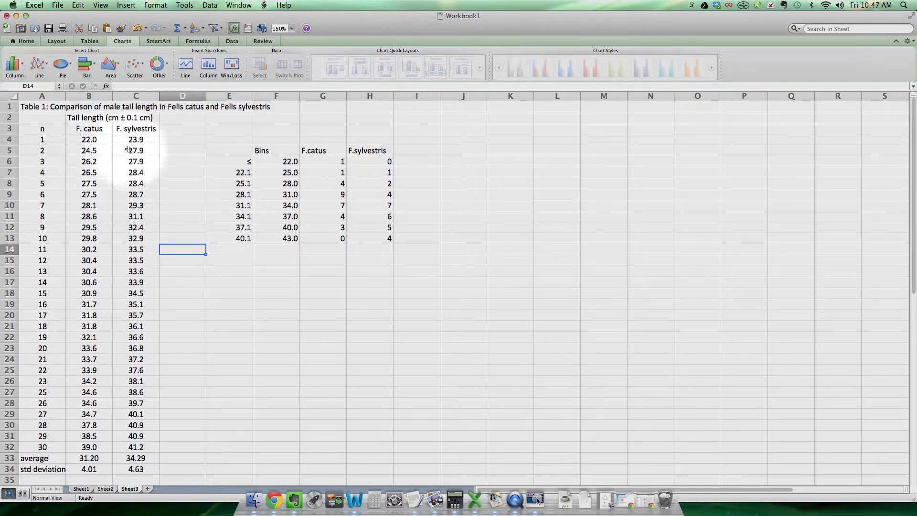
Examine the bin limits in E6:F13 and compare the first F. catus tail lengths with the frequency counts per bin
click(266, 150)
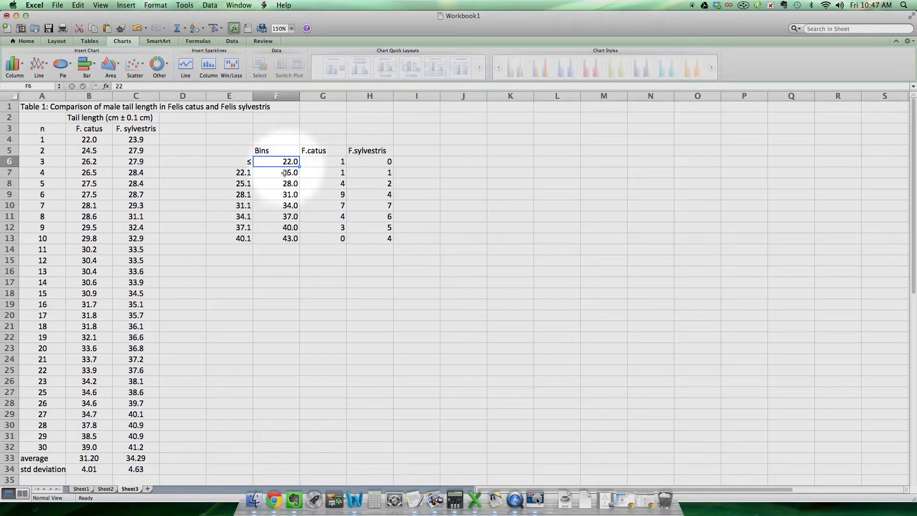
drag(291, 239, 270, 161)
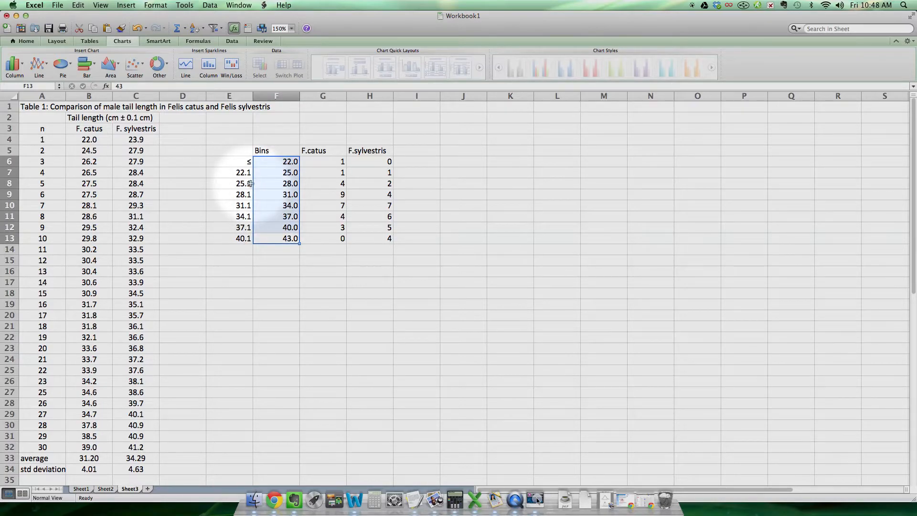
click(245, 161)
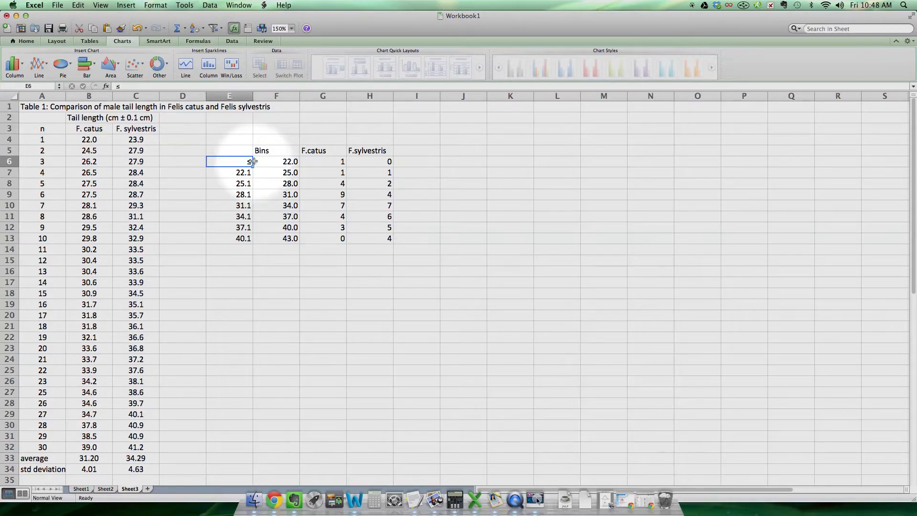
click(286, 162)
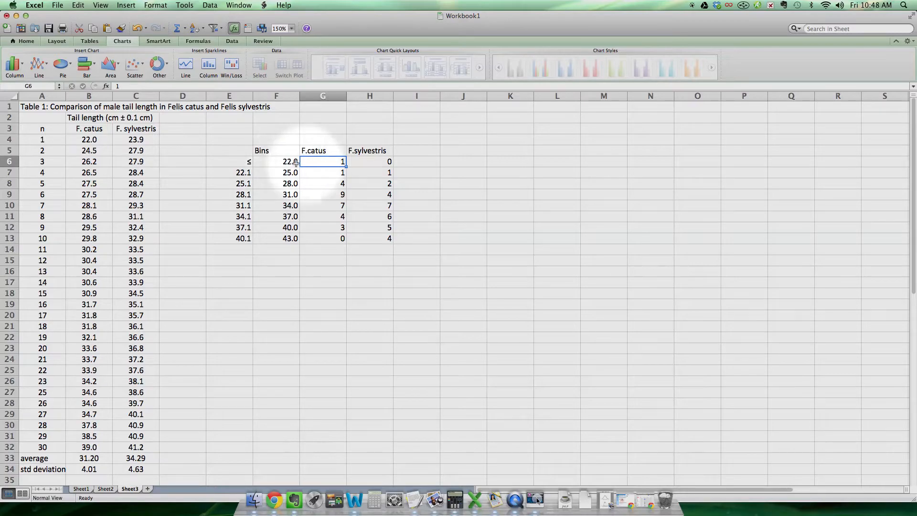
click(92, 141)
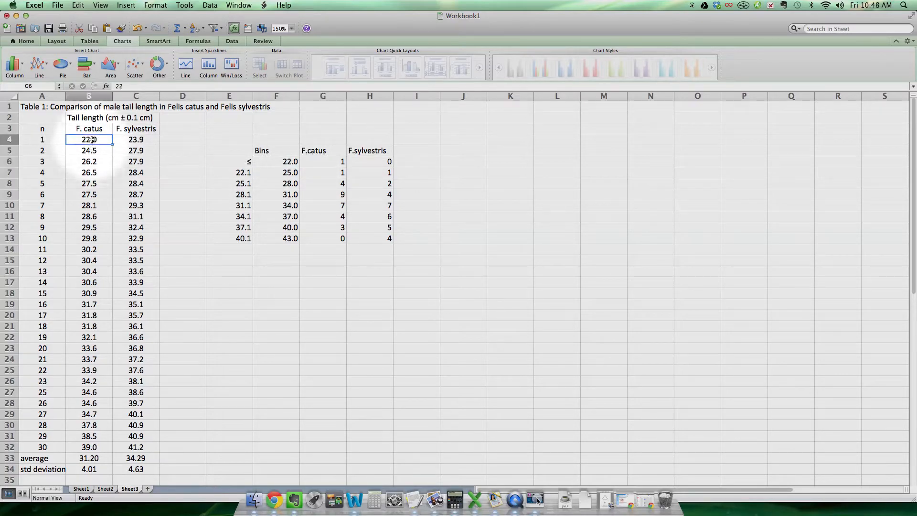
click(316, 164)
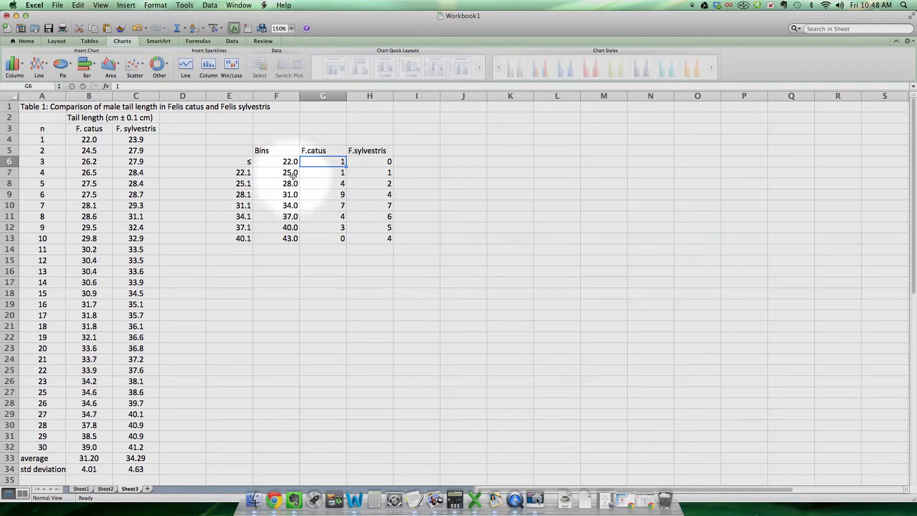
click(86, 152)
click(88, 151)
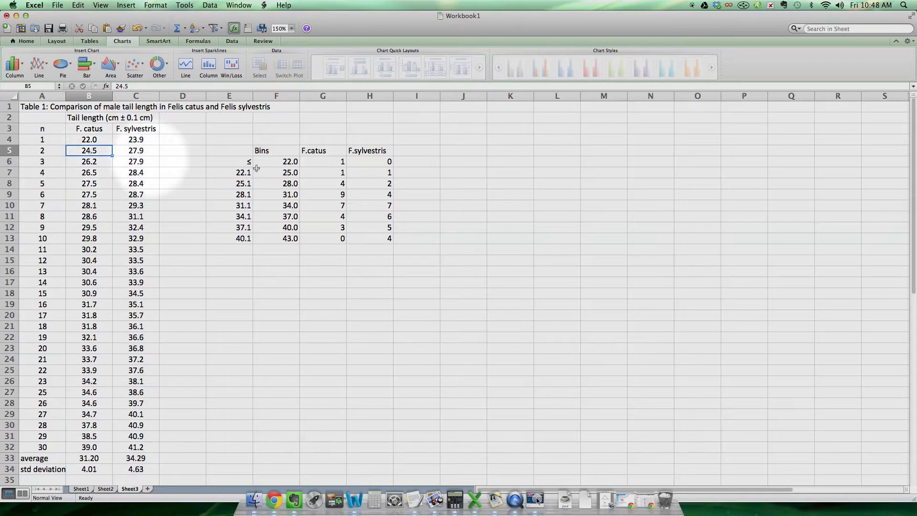
click(329, 173)
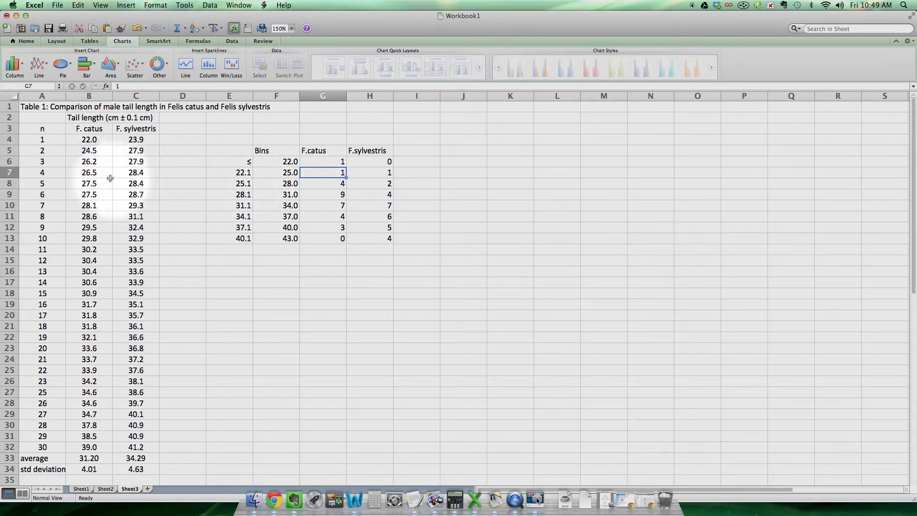
click(90, 162)
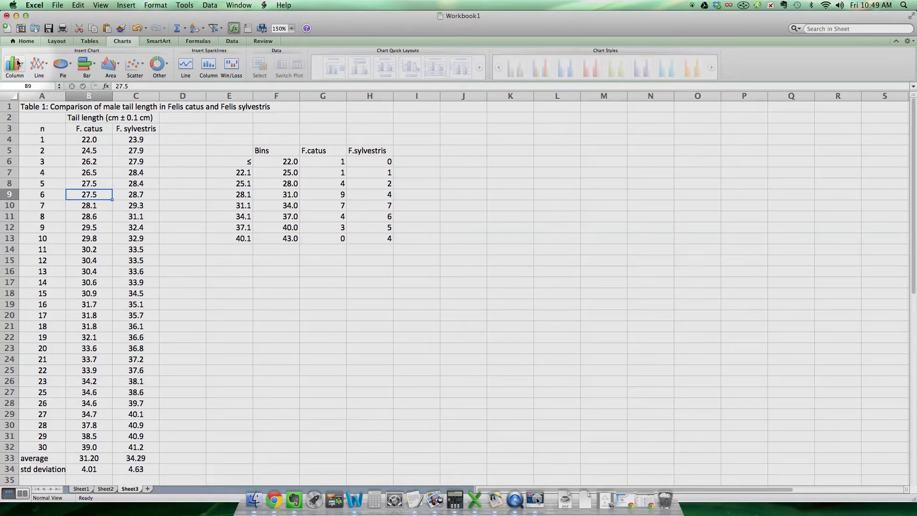
click(126, 41)
click(120, 42)
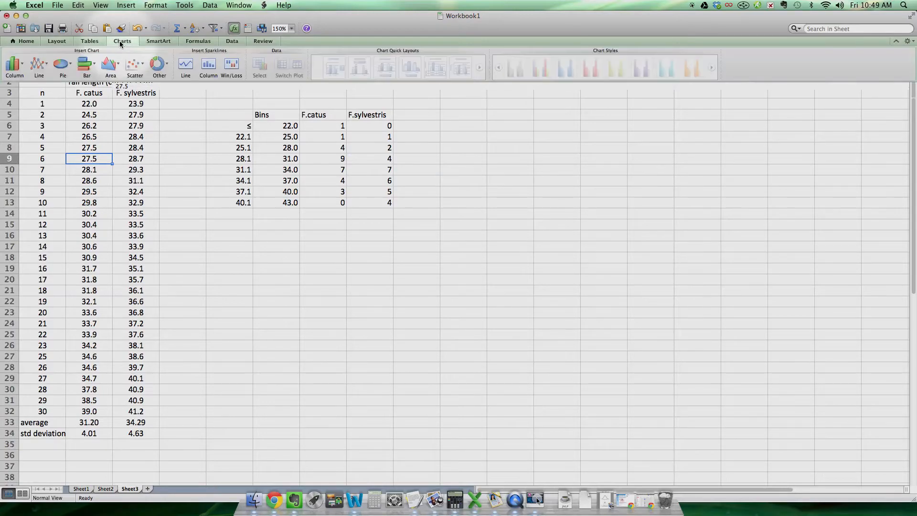
click(14, 65)
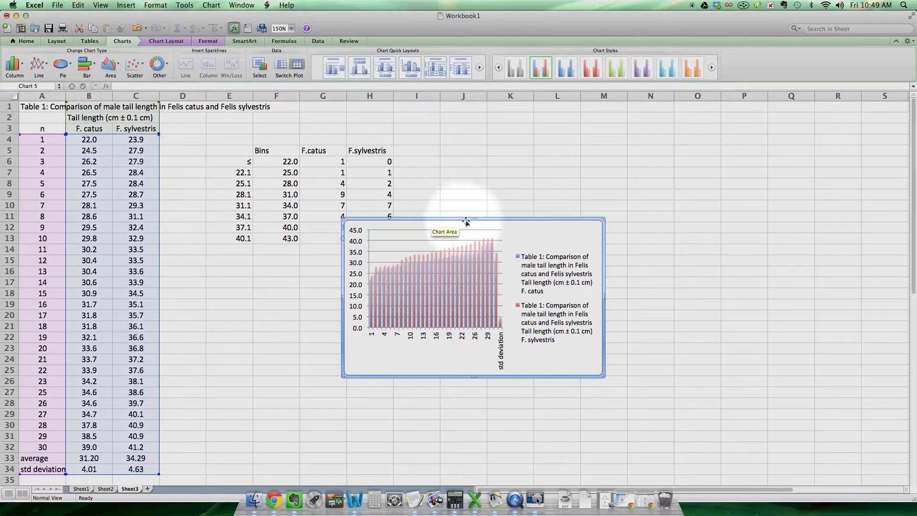
key(Delete)
Insert a blank 2-D clustered column chart from an empty cell and place it below the bins table
click(329, 305)
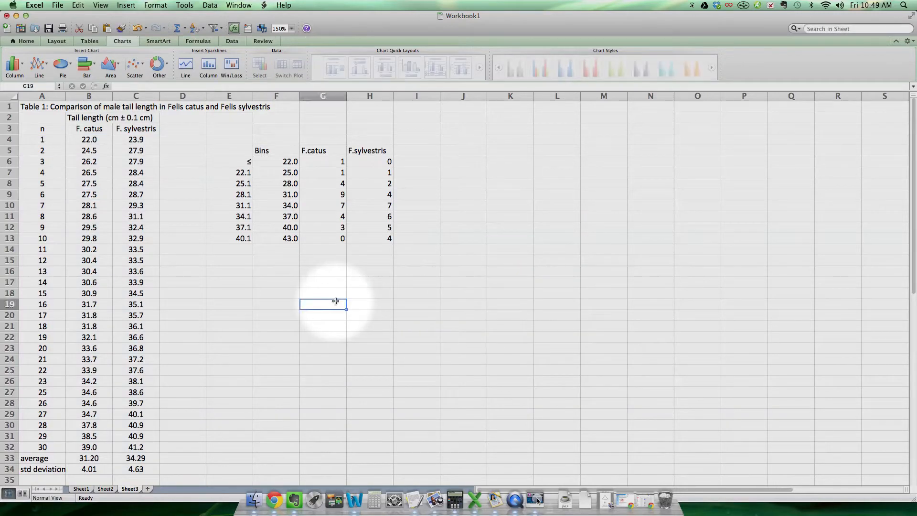
click(14, 65)
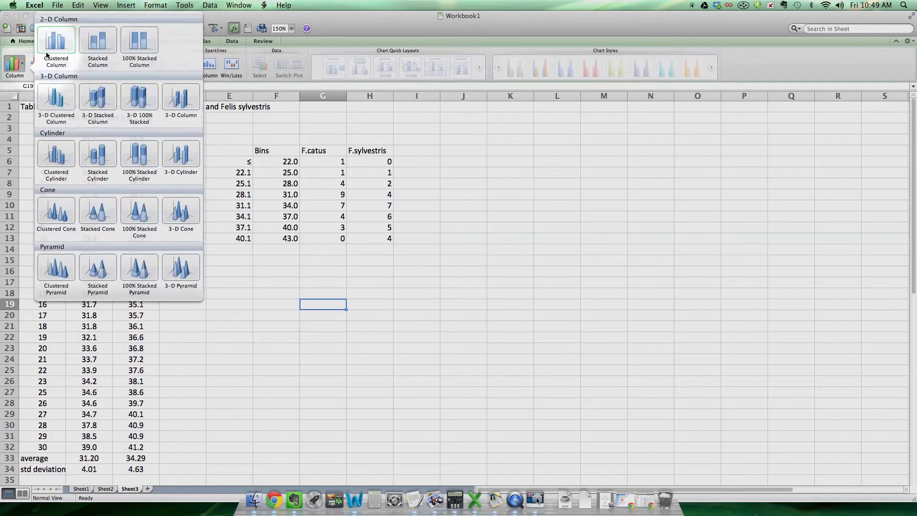
click(54, 51)
drag(523, 219, 414, 264)
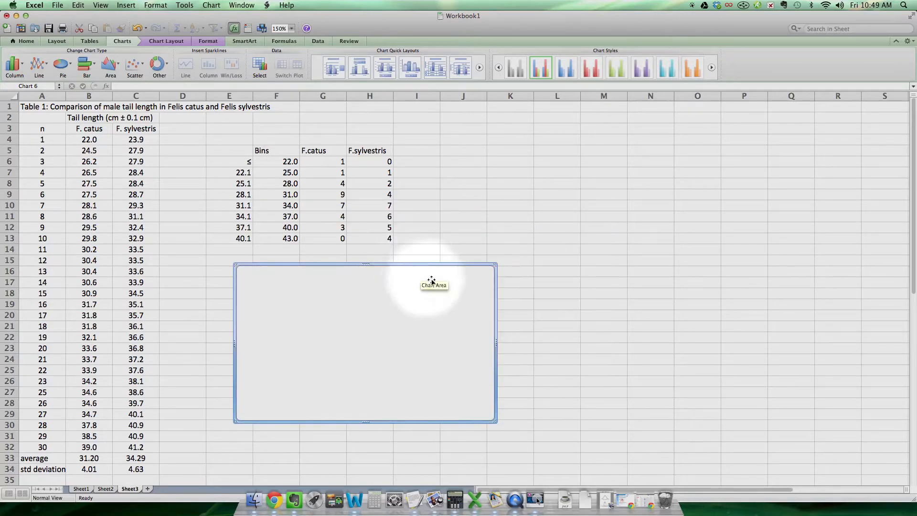
Add a chart series named "F. catus" with G6:G13 as its Y values and the bins in F6:F13 as category axis labels
click(260, 67)
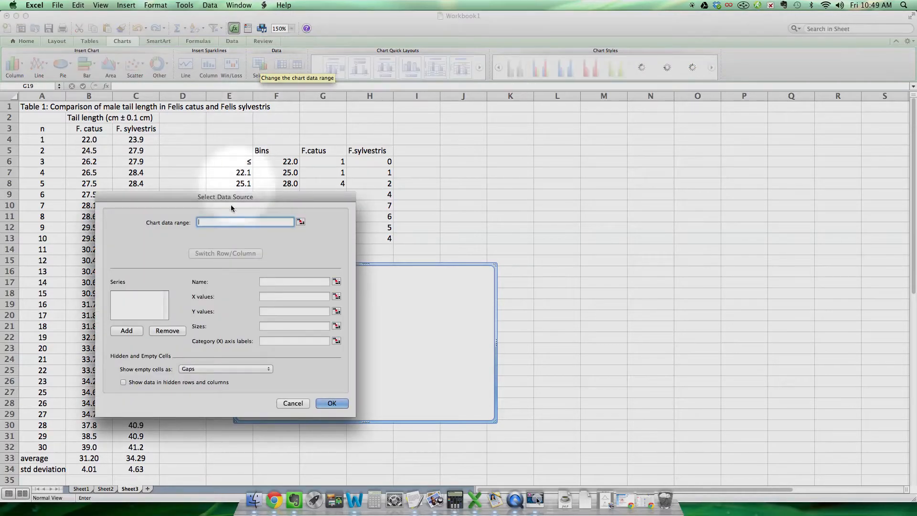
drag(233, 198, 652, 131)
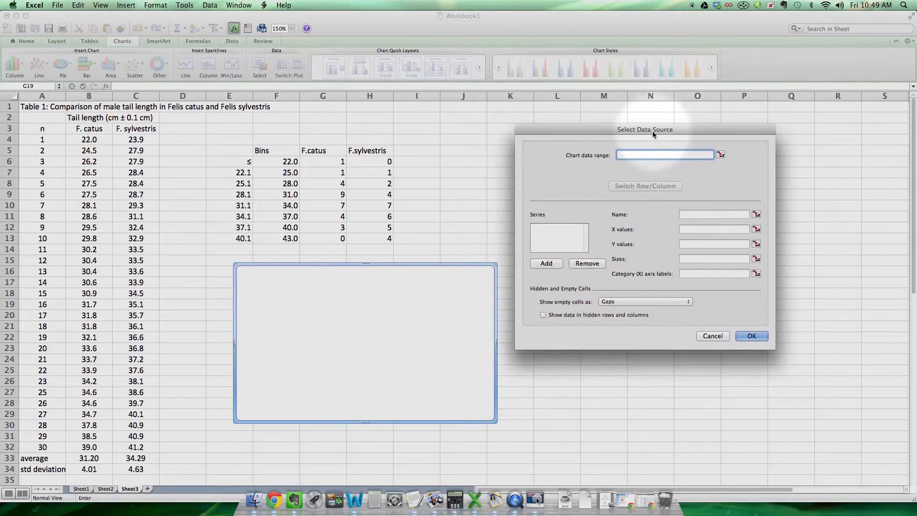
click(555, 262)
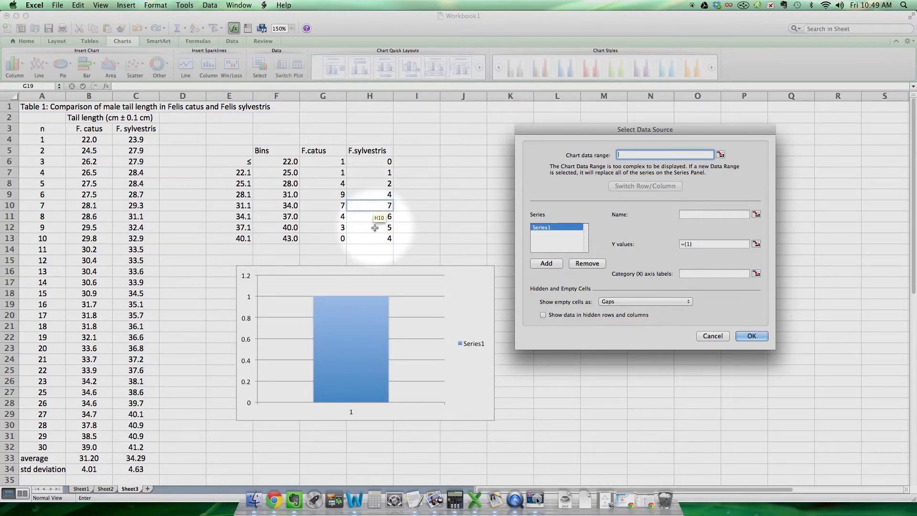
click(756, 275)
drag(281, 162, 284, 239)
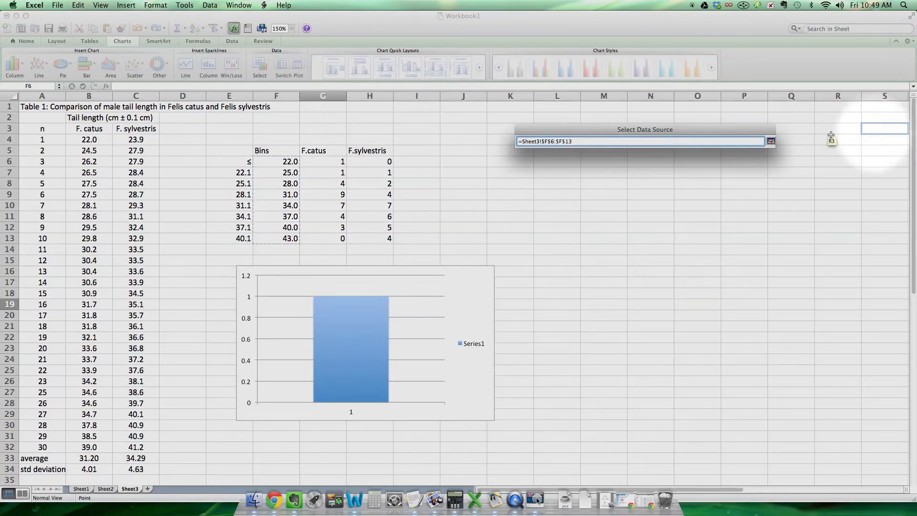
click(771, 141)
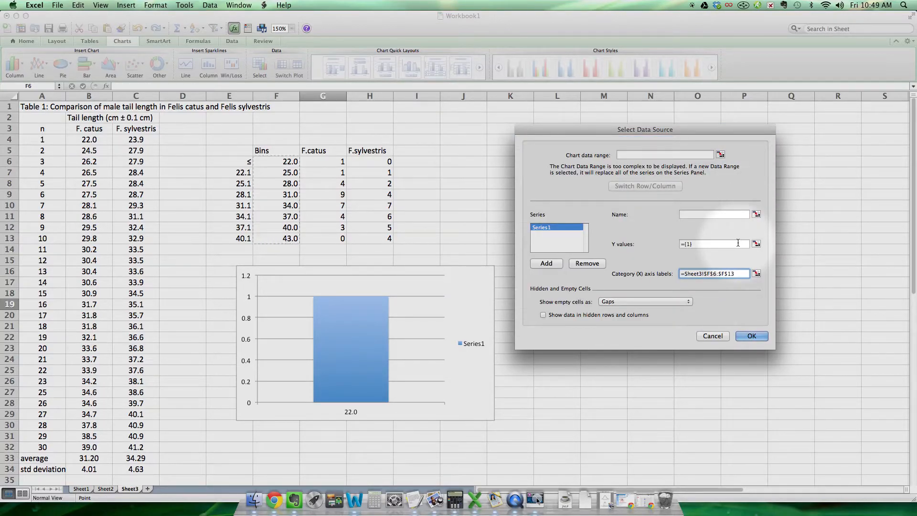
click(757, 243)
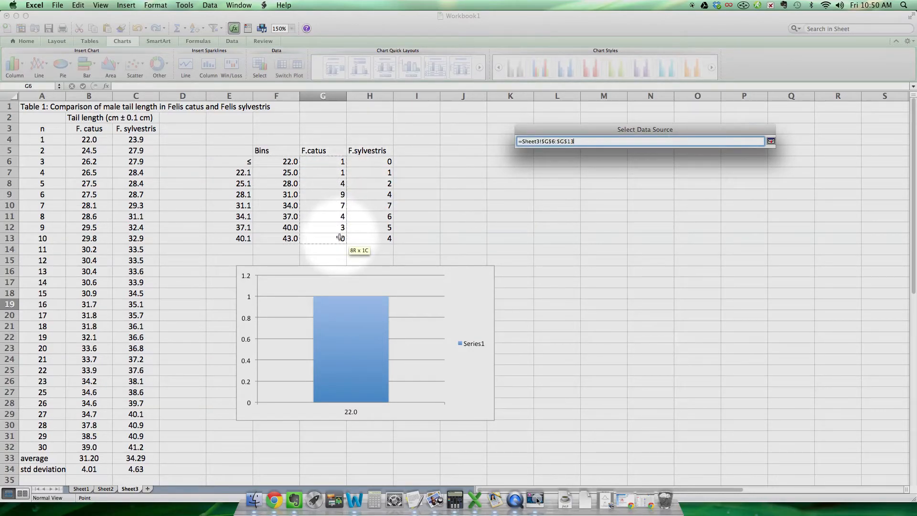
click(771, 141)
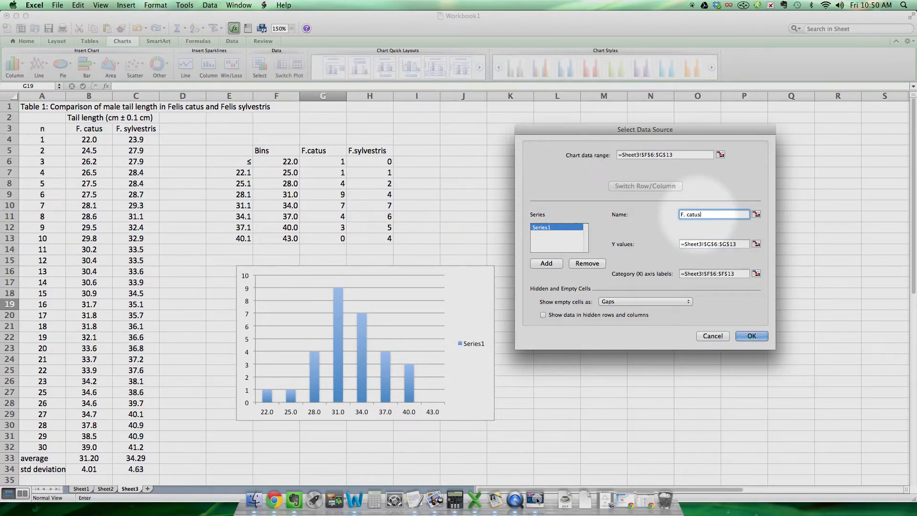
Add a second chart series named "F. sylvestris" with H6:H13 as Y values and F6:F13 as category axis labels
click(552, 262)
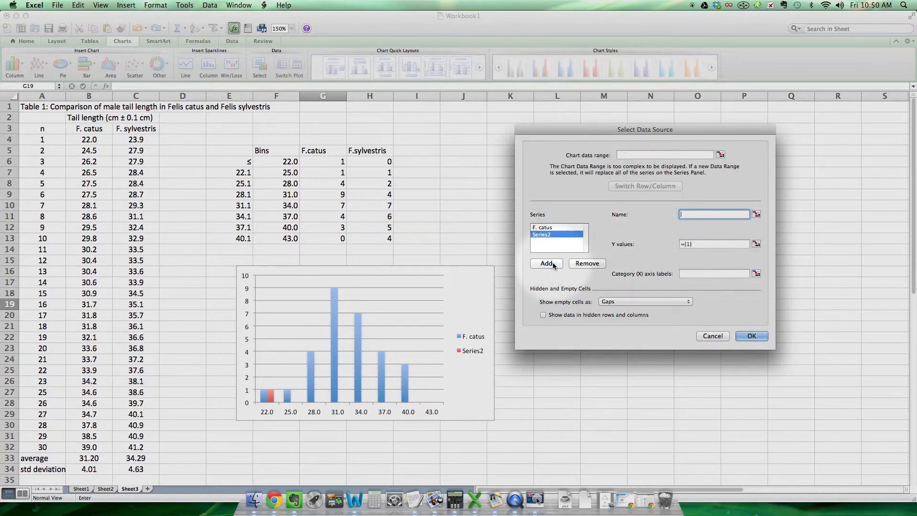
click(756, 274)
drag(289, 163, 290, 241)
click(771, 142)
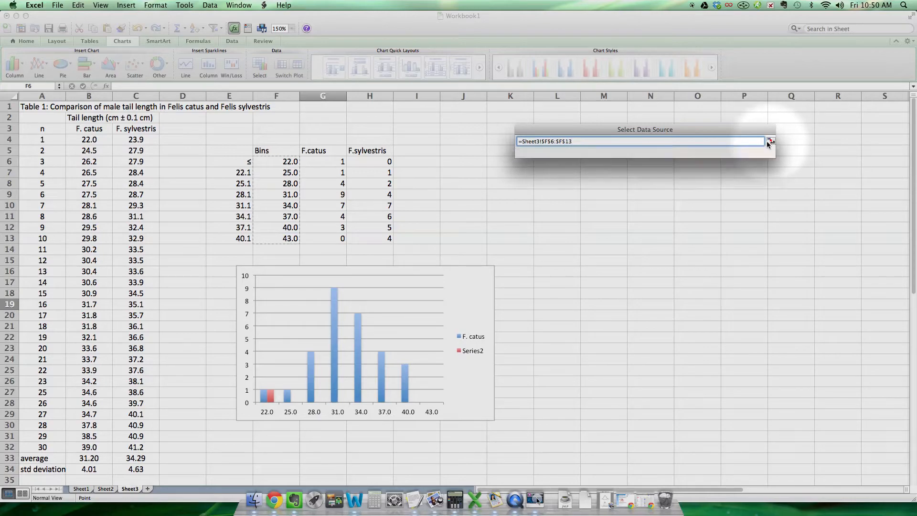
click(756, 245)
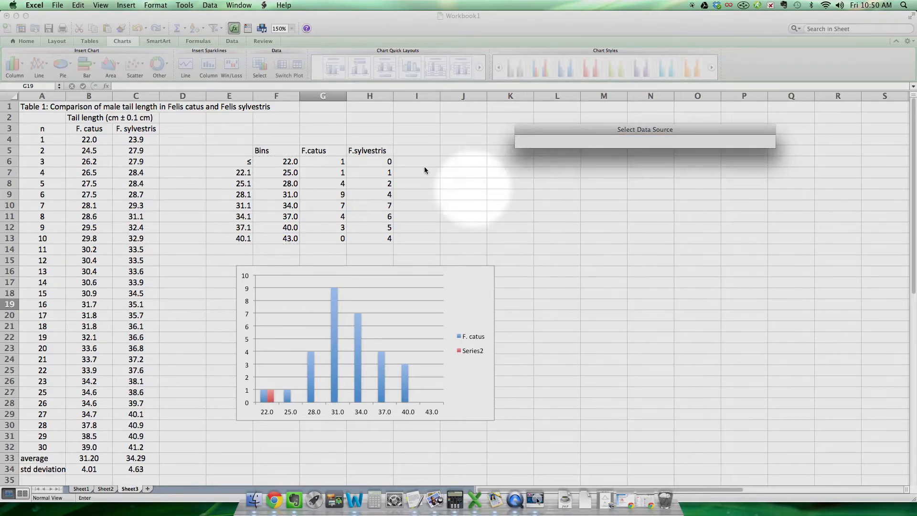
drag(372, 169, 380, 242)
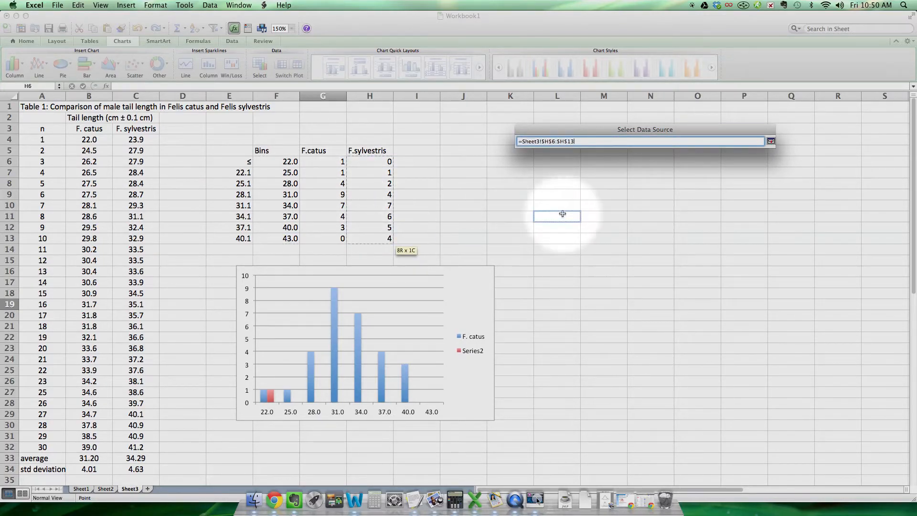
click(771, 141)
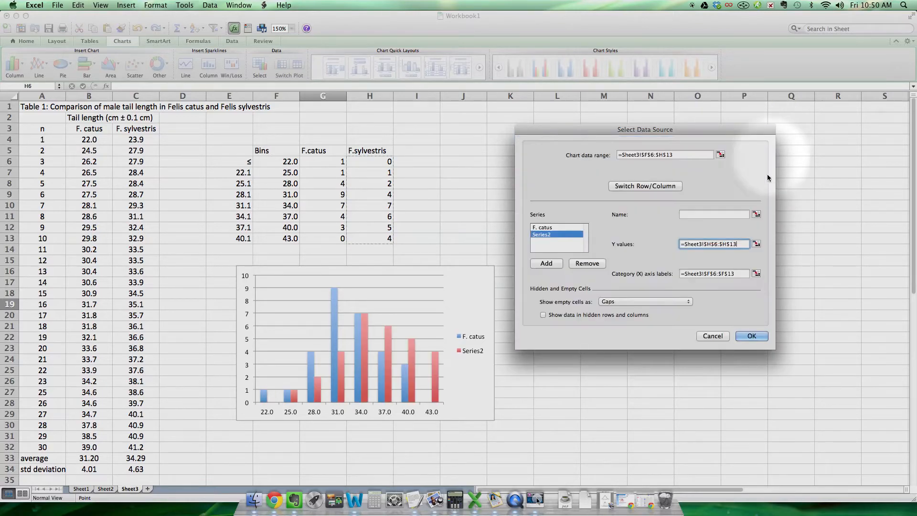
click(706, 214)
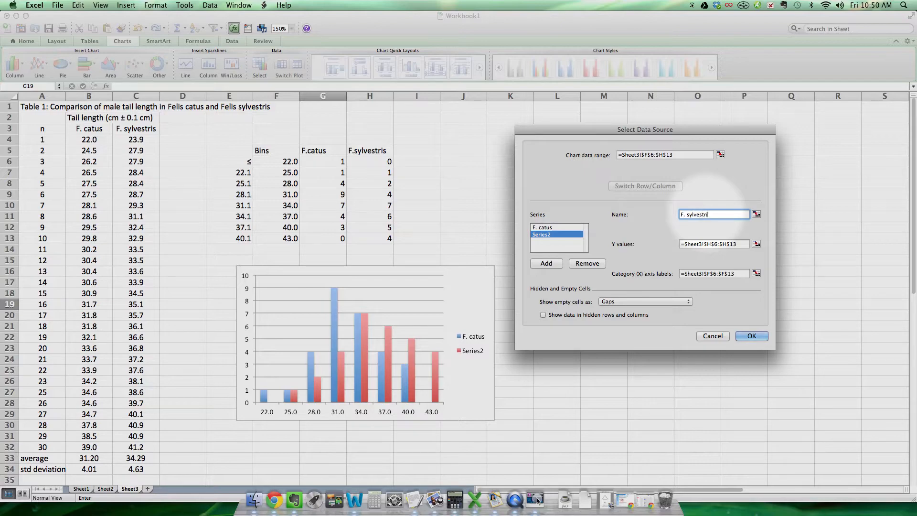
click(757, 336)
Delete the vertical axis major gridlines from the chart
click(478, 342)
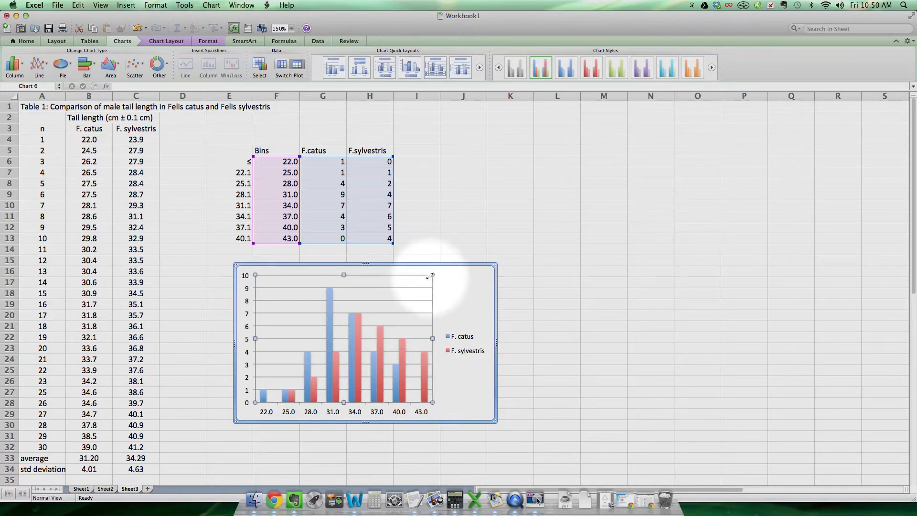
click(416, 289)
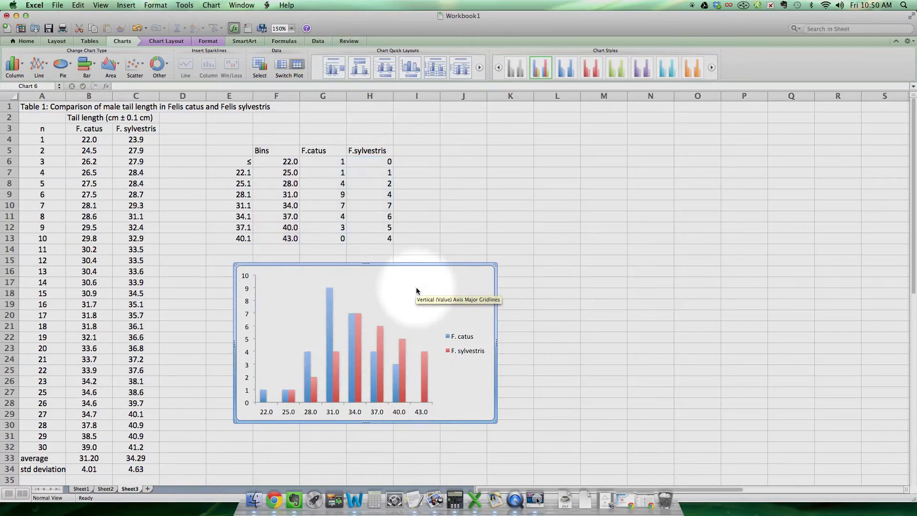
key(Delete)
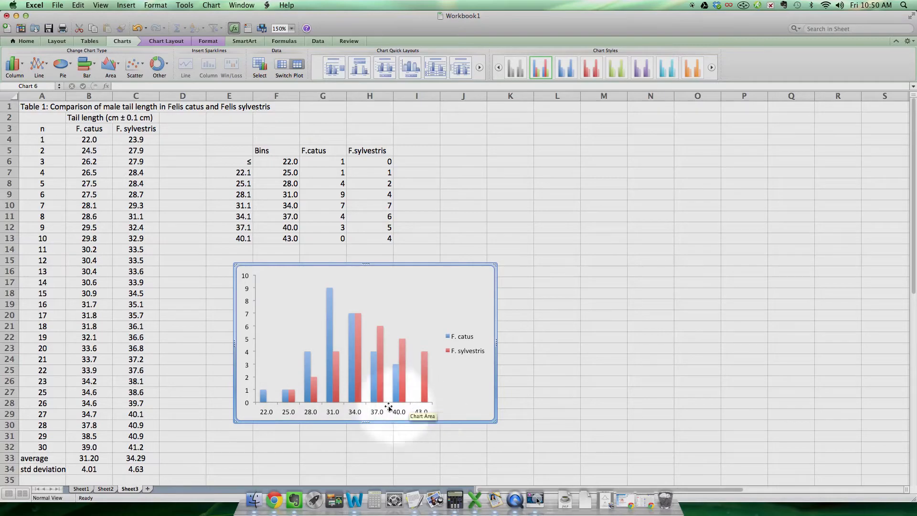
Copy the Table 1 title in cell A1 for use as the chart title
click(163, 42)
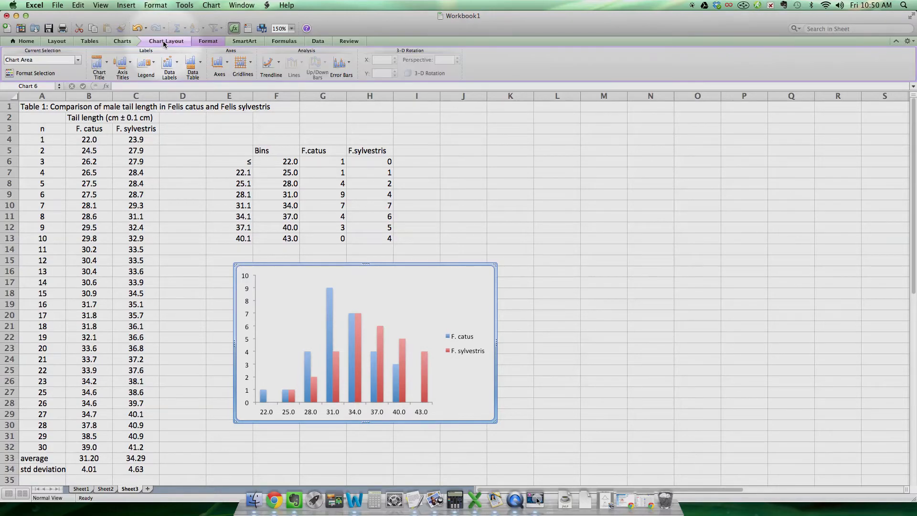
click(35, 108)
key(super+c)
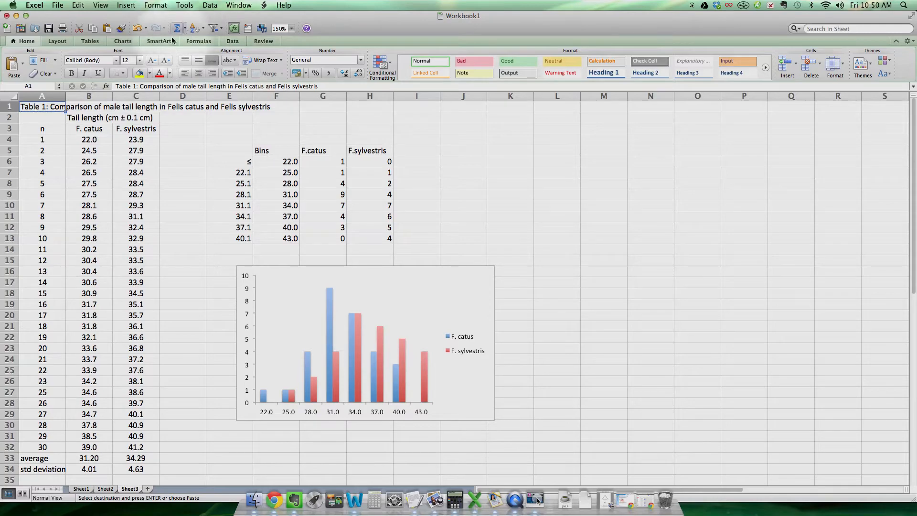
Add a rotated vertical axis title reading "Number of individuals" to the chart
click(123, 41)
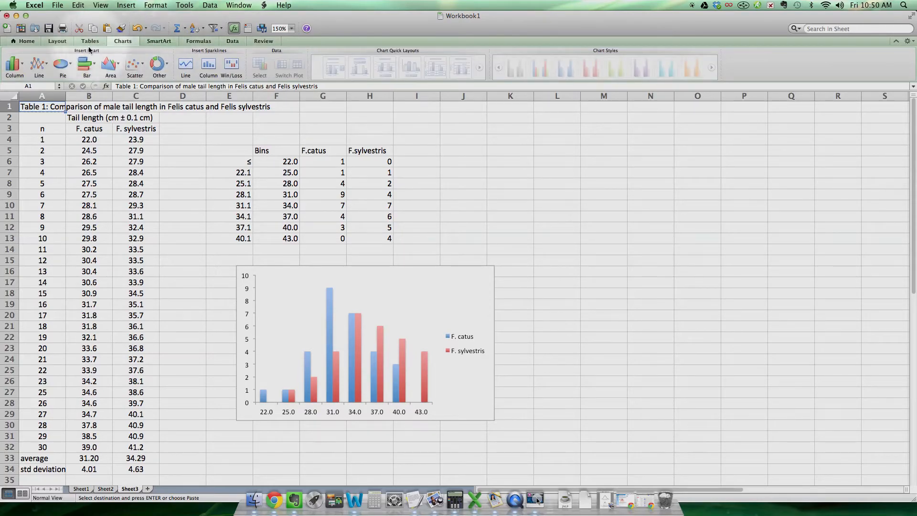
click(61, 41)
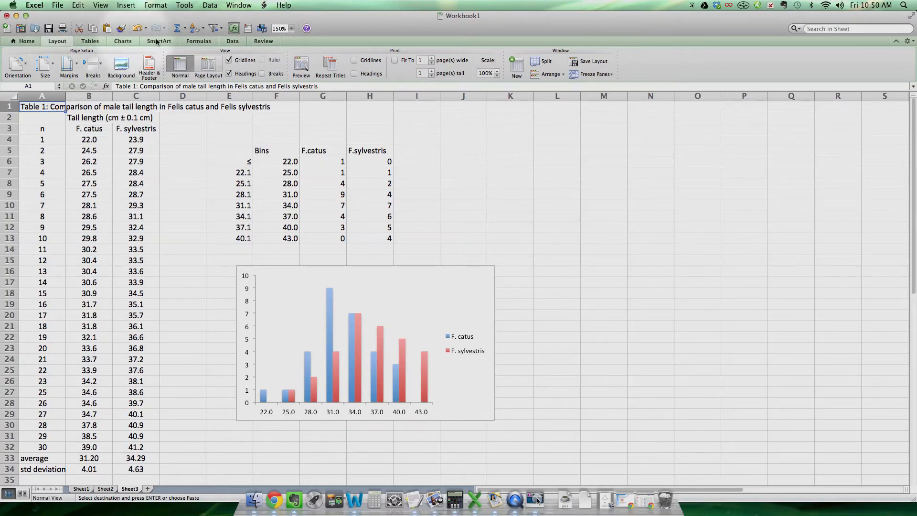
click(123, 42)
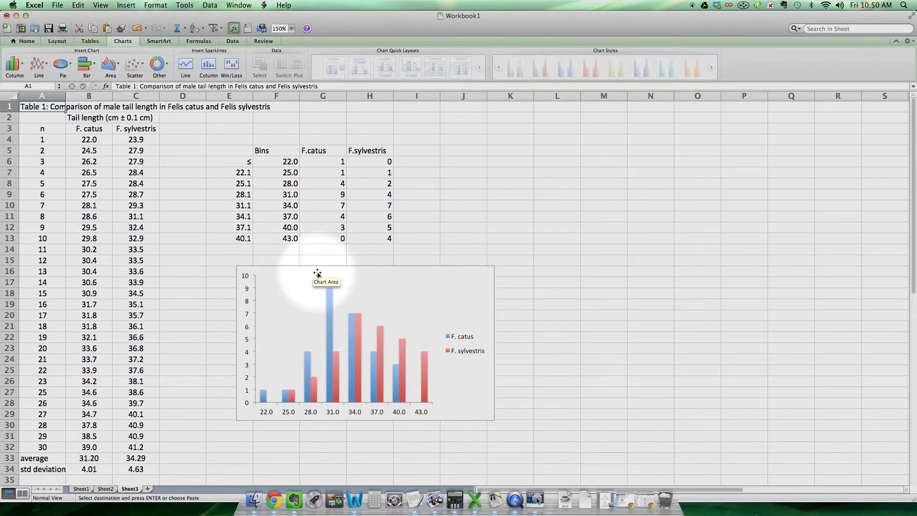
click(382, 273)
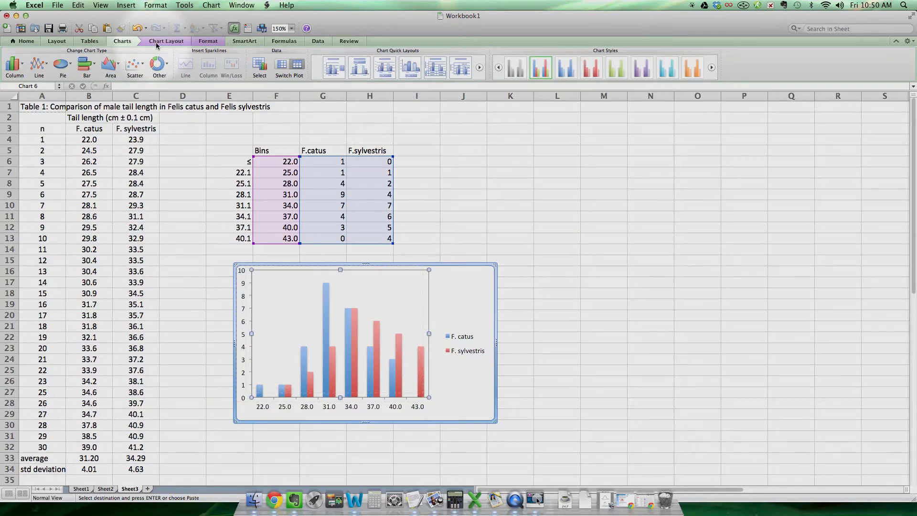
click(166, 41)
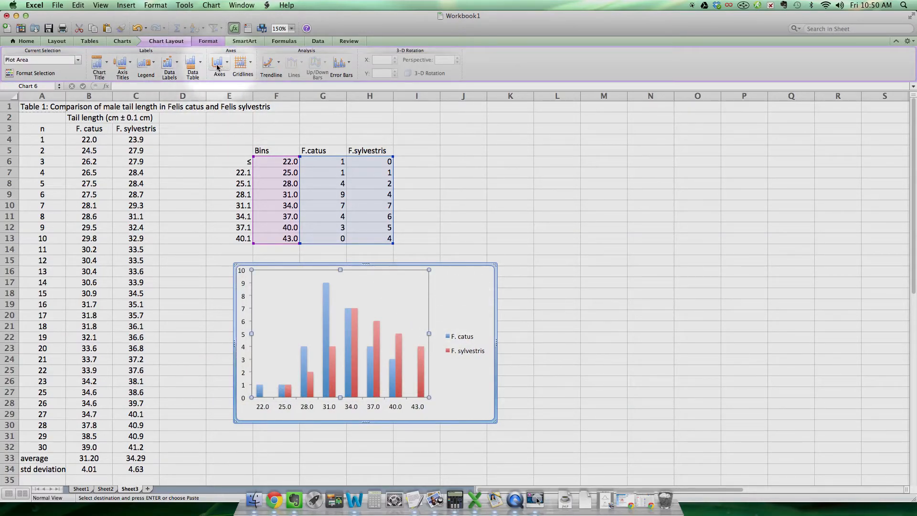
click(123, 63)
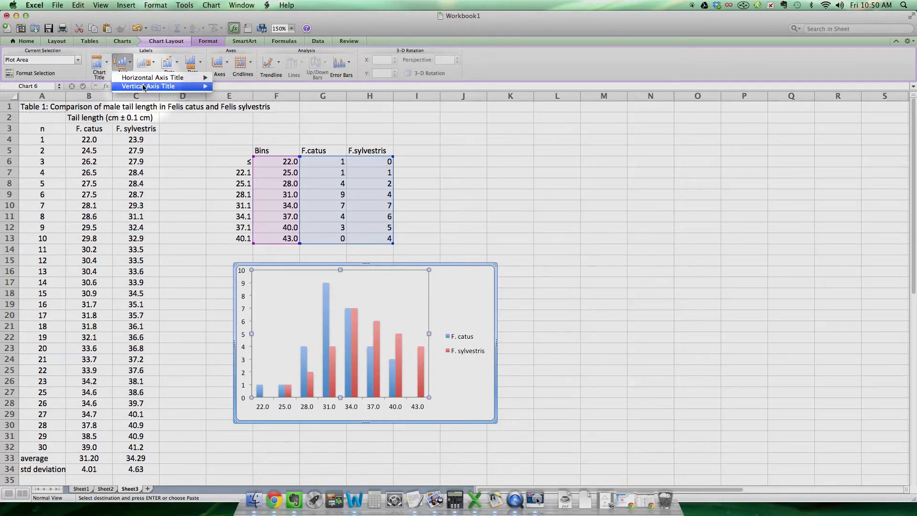
click(434, 240)
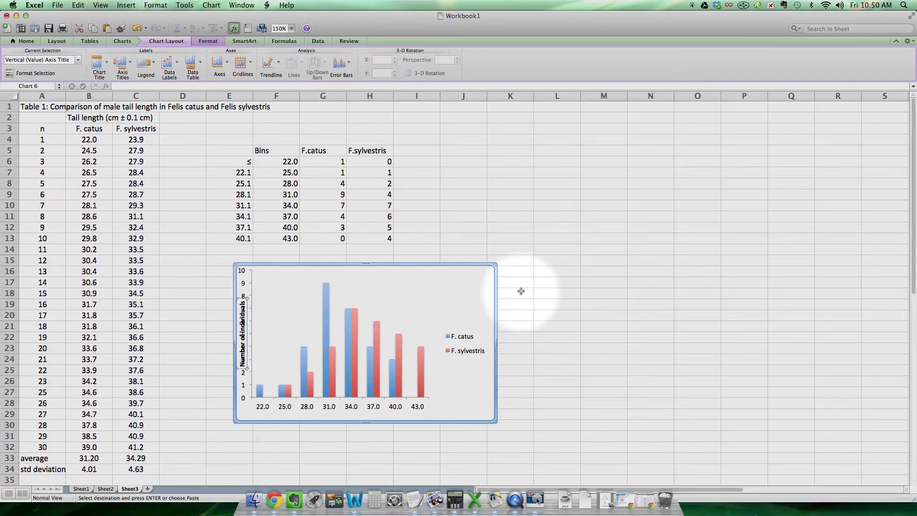
Widen the chart to about the middle of column L and move the legend closer to the columns
drag(495, 421, 584, 421)
click(549, 338)
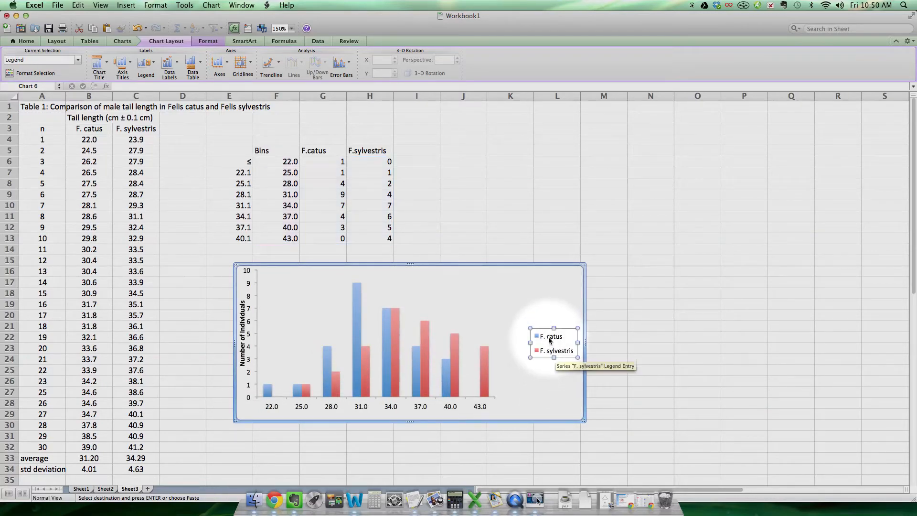
drag(521, 328, 519, 328)
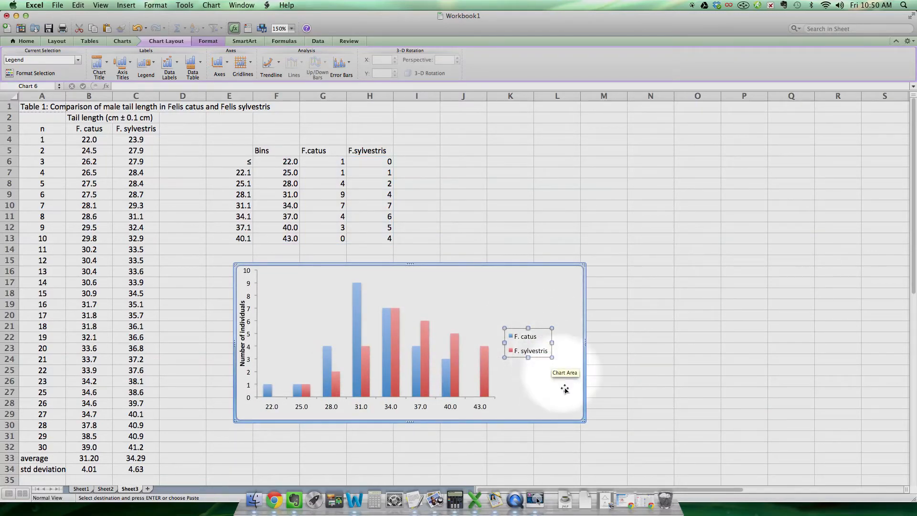
drag(584, 342, 565, 340)
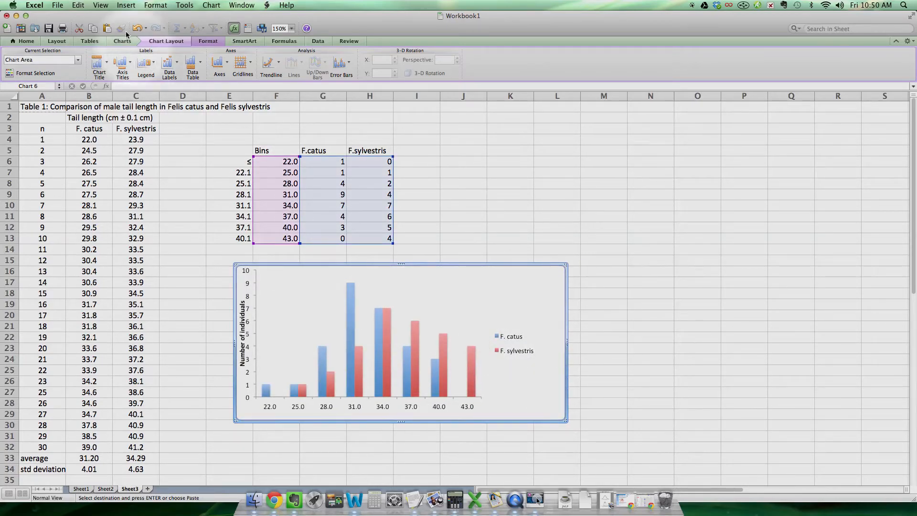
Add an overlapping chart title reading "Figure 1: Comparison of male tail length in Felis catus and Felis sylvestris"
click(99, 63)
click(125, 100)
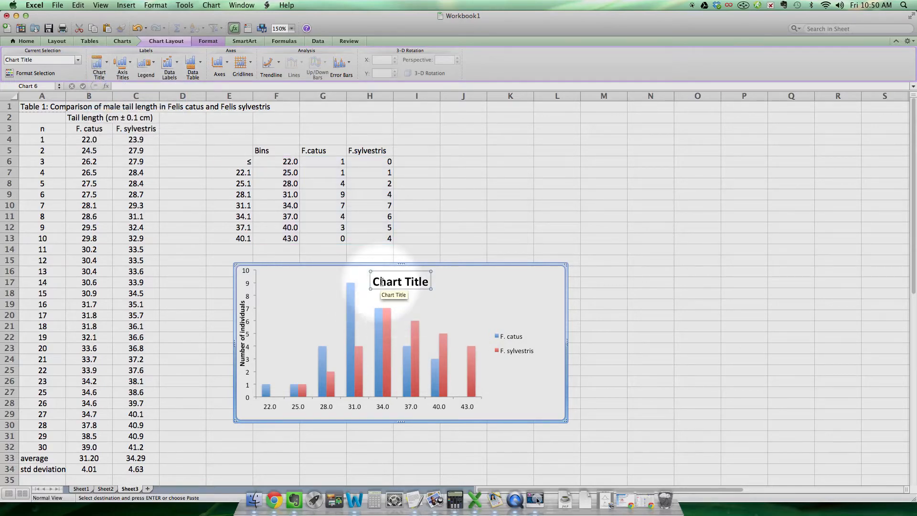
text(Table 1: Comparison of male tail length in Felis catus and Felis sylvestris)
drag(305, 277, 287, 278)
text(Figure)
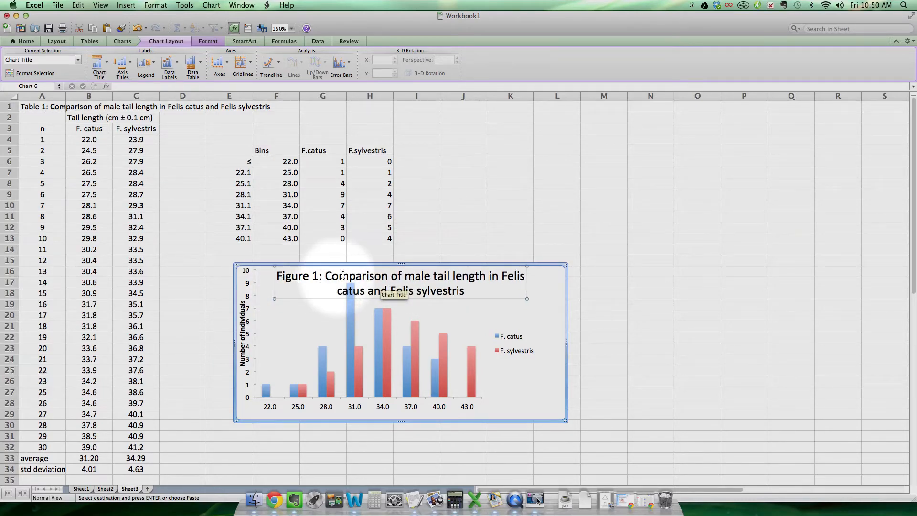
Insert "distribution of" before "male tail length" in the chart title
click(409, 278)
text(distribution)
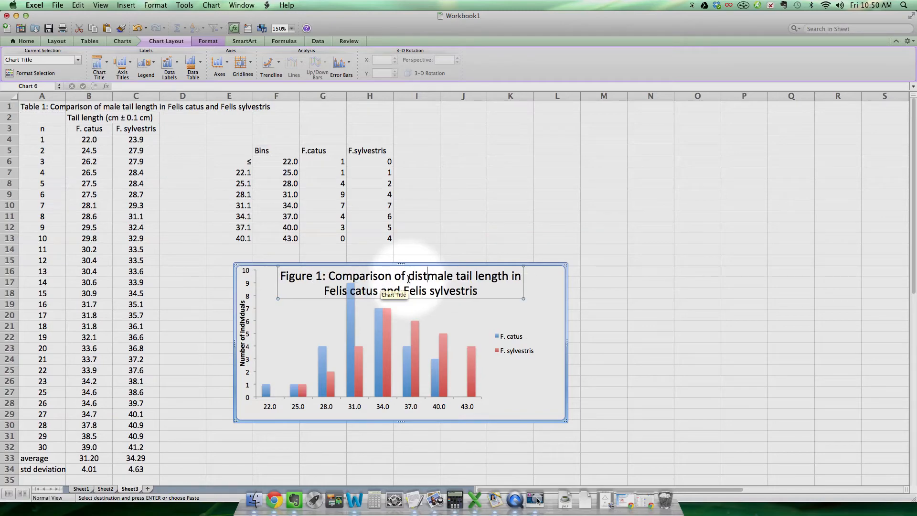
text( of)
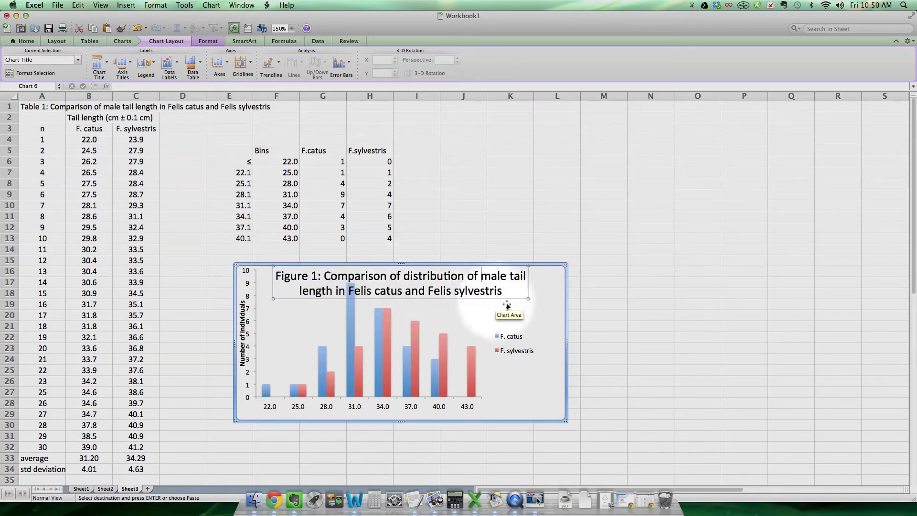
click(528, 297)
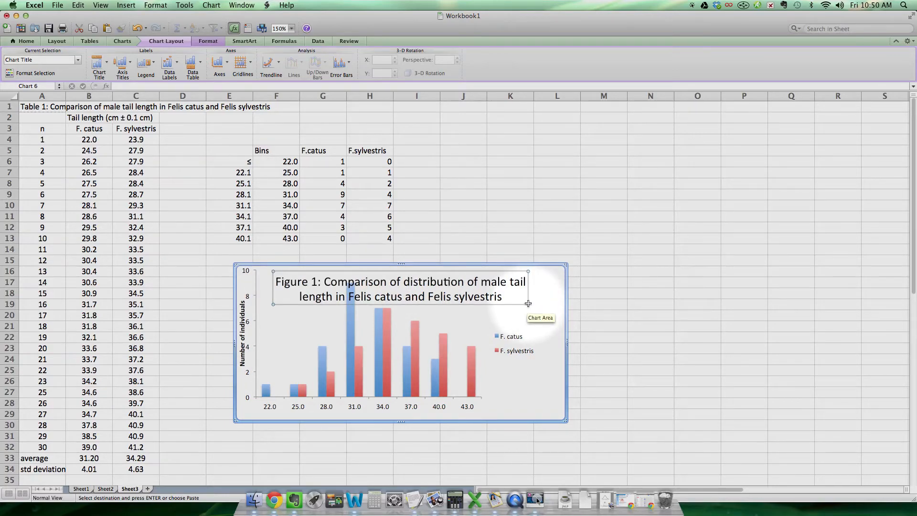
Set the font size of the entire chart title to 12
drag(502, 297, 324, 282)
right_click(367, 280)
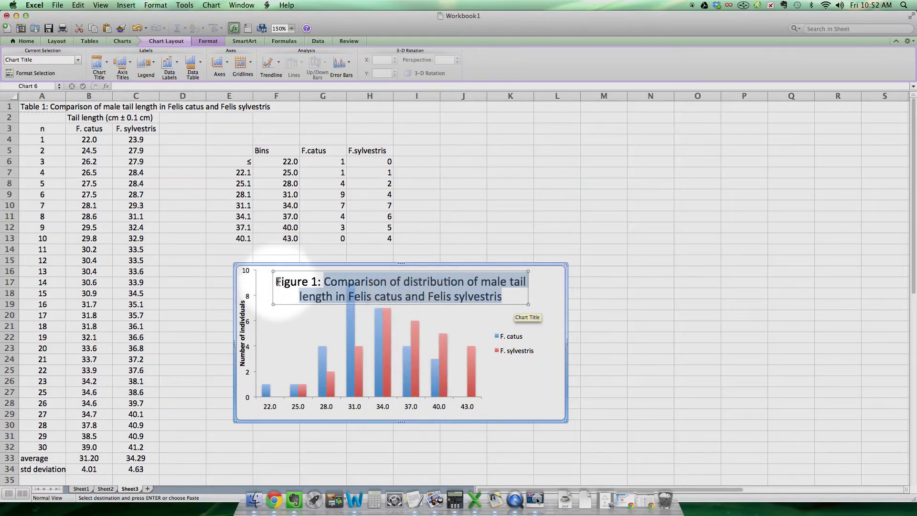
drag(278, 282, 542, 292)
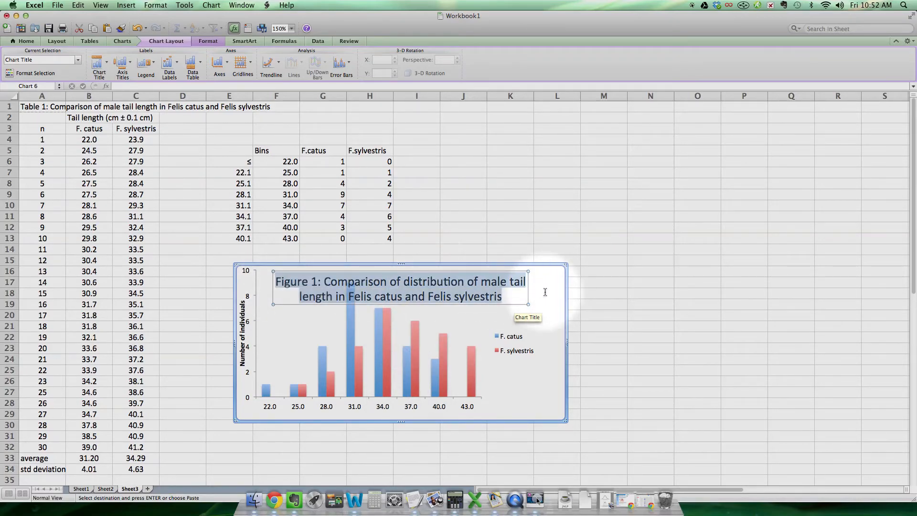
right_click(438, 296)
click(463, 340)
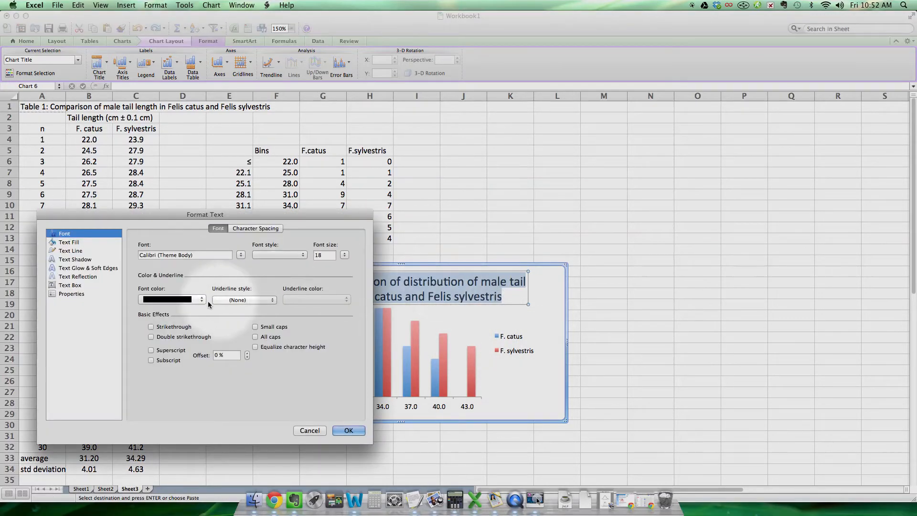
click(345, 254)
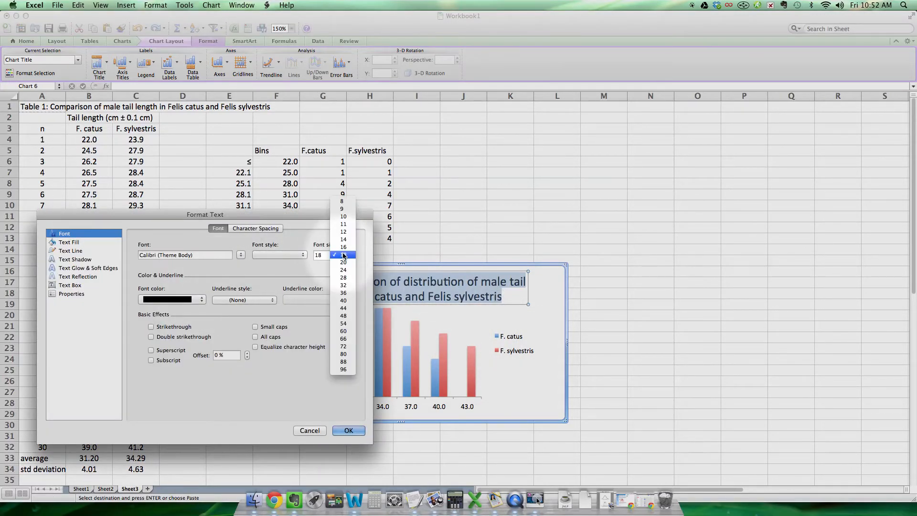
click(345, 230)
click(349, 431)
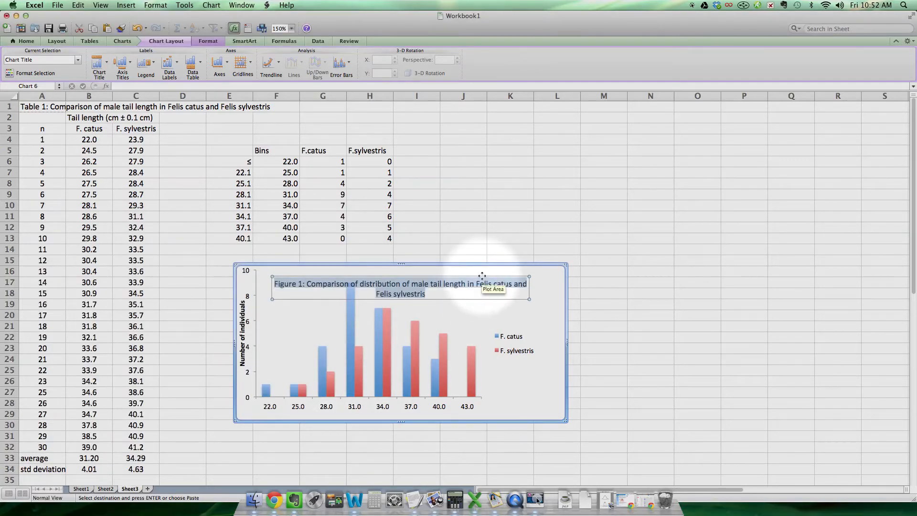
Move the chart title up to the chart's upper edge and shift the whole chart slightly down and to the right
drag(482, 267, 482, 267)
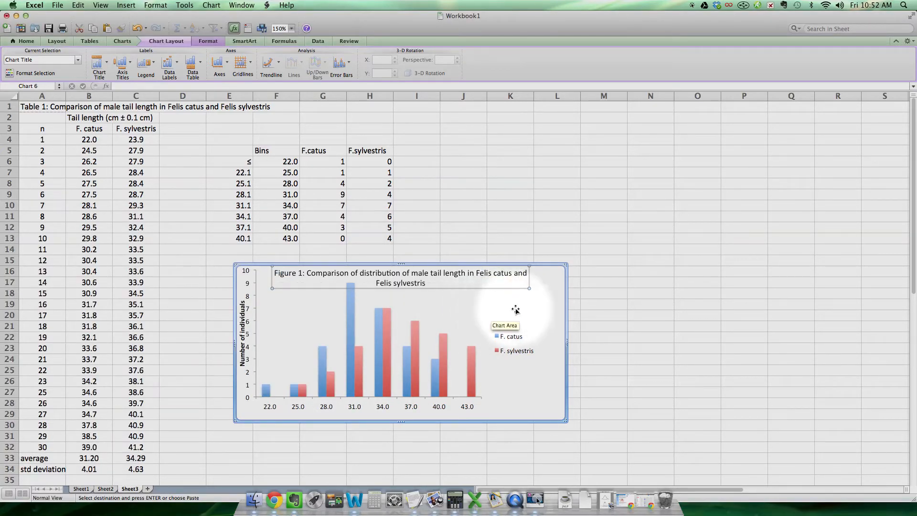
drag(522, 316, 551, 326)
Break the chart title onto a new line before "Felis catus" and shift the title toward the vertical axis
click(505, 283)
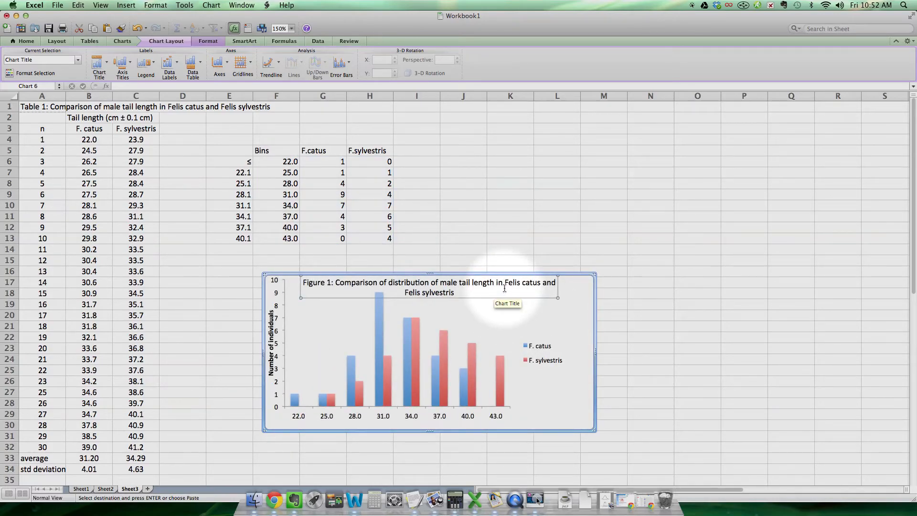
click(504, 288)
key(Return)
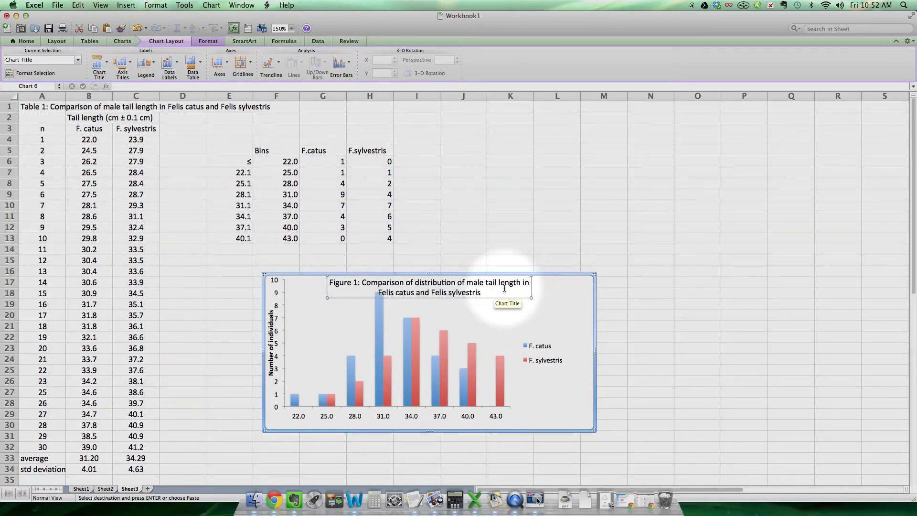
click(531, 300)
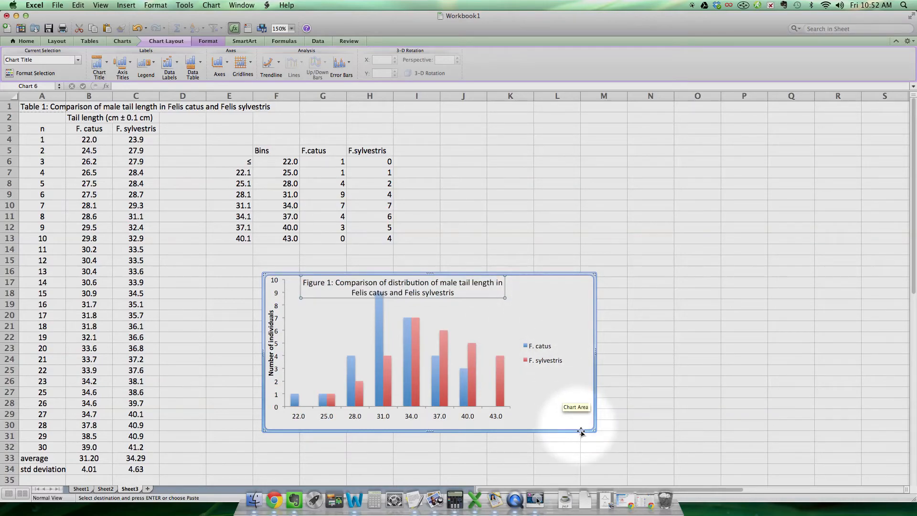
Enlarge the histogram chart, mainly in height, and shift its title away from the vertical axis to centre it over the columns
drag(594, 428, 608, 473)
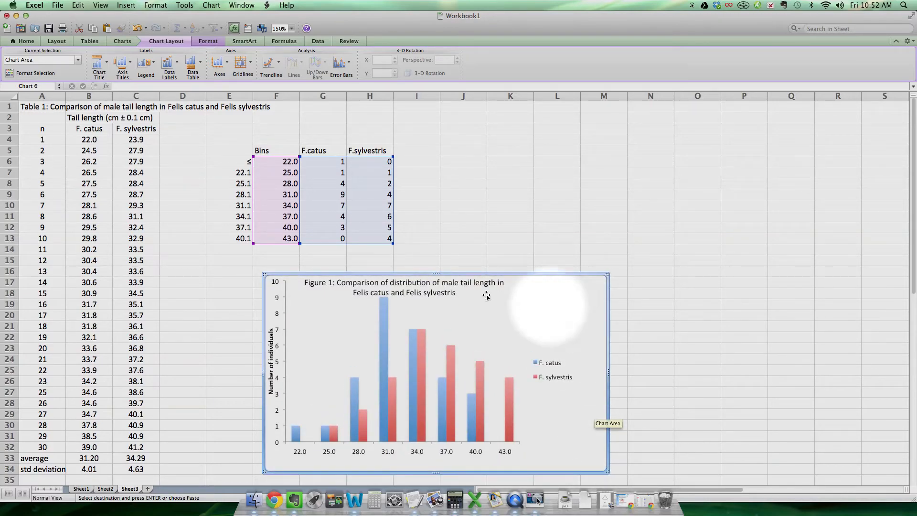
click(457, 294)
drag(460, 298, 509, 297)
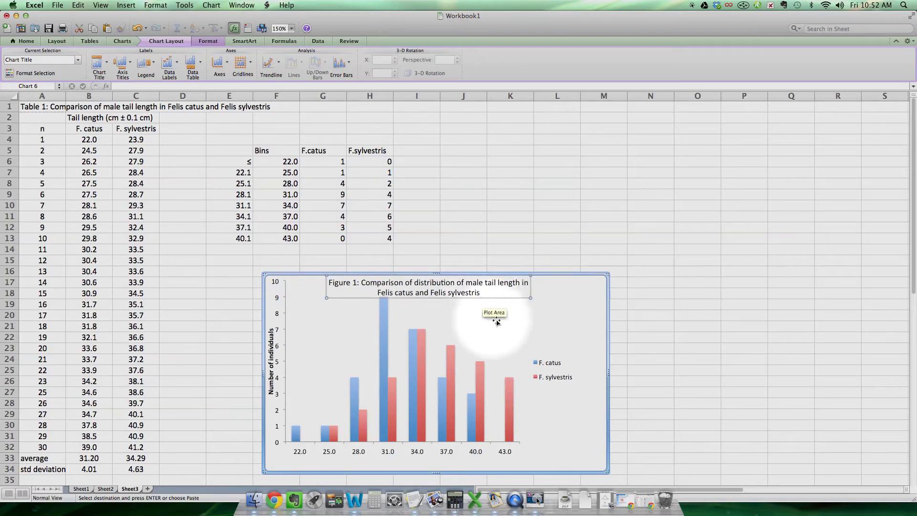
Insert "(cm)" after "male tail length" in the histogram's title
click(598, 327)
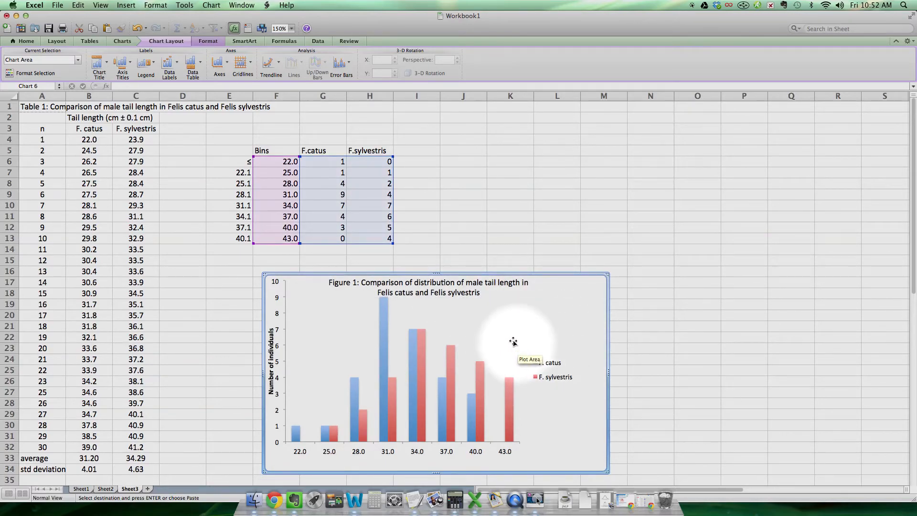
drag(516, 282, 538, 294)
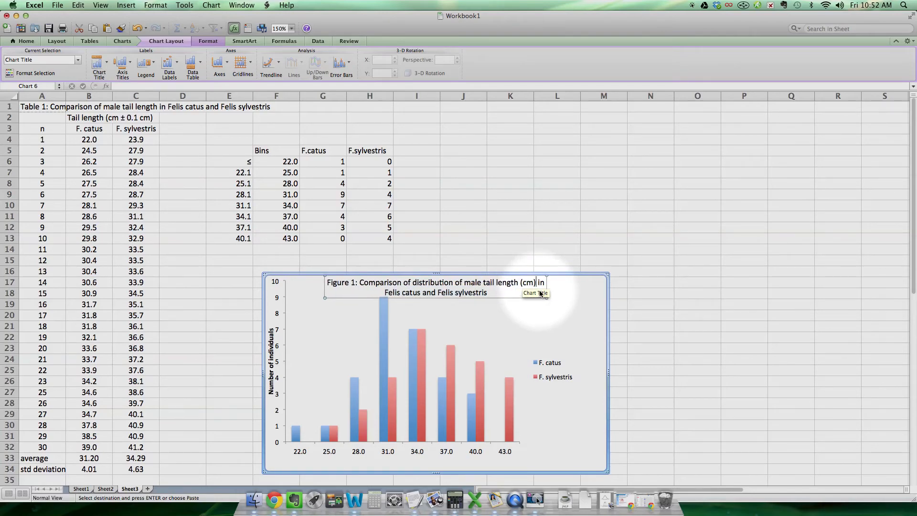
click(444, 459)
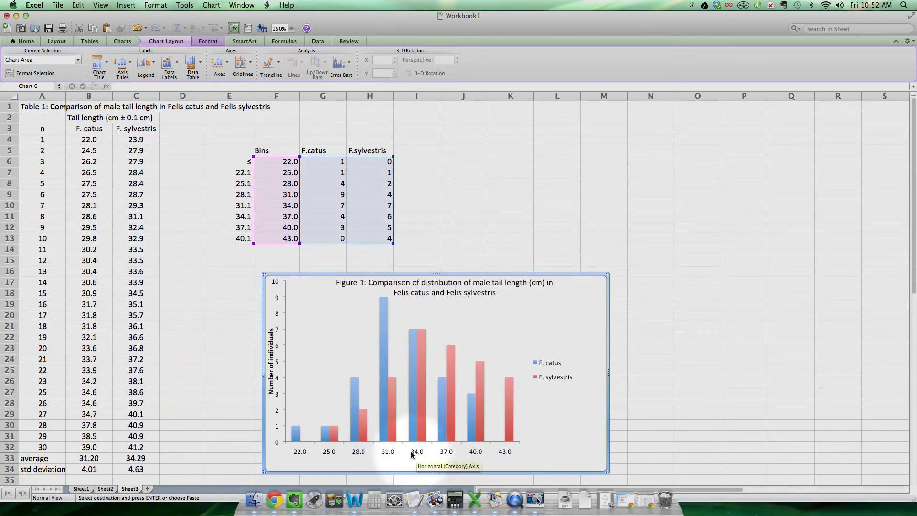
Add a title below the histogram's horizontal axis reading "Tail length (cm ± 0.1cm)"
click(122, 63)
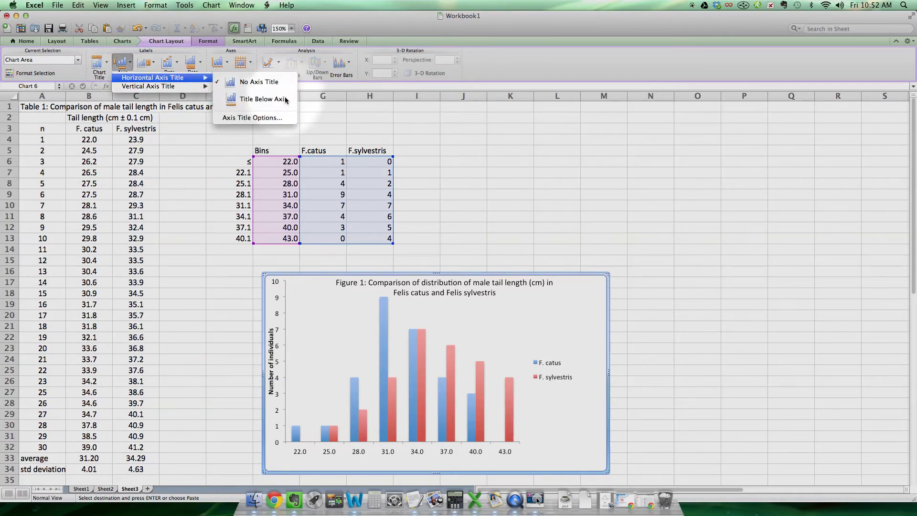
click(347, 232)
click(482, 392)
text(Tail length (cm ± 0.1cm)
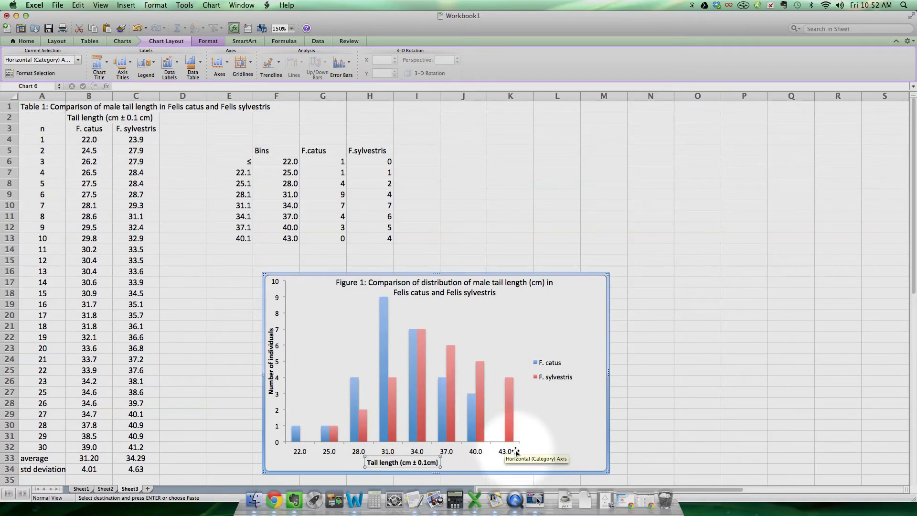
Move the whole histogram chart up and toward the data table so it sits just below the bins table
click(581, 451)
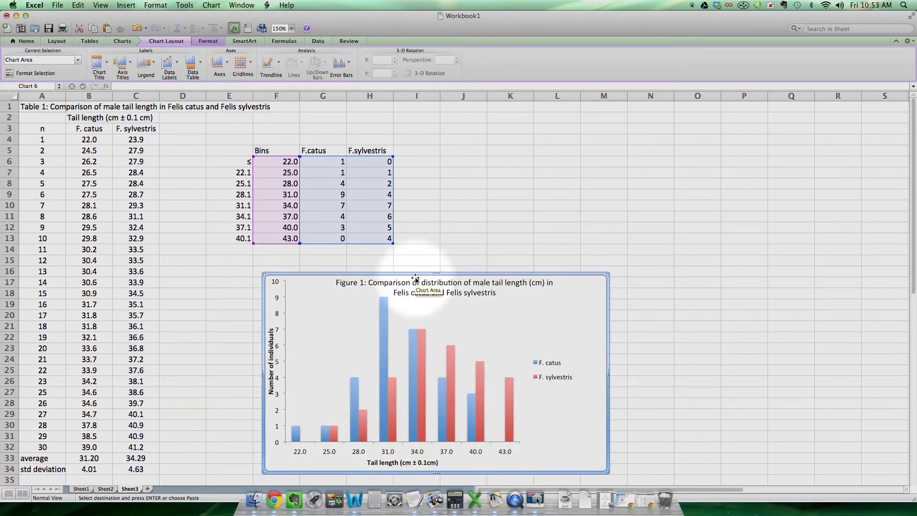
drag(411, 275, 320, 256)
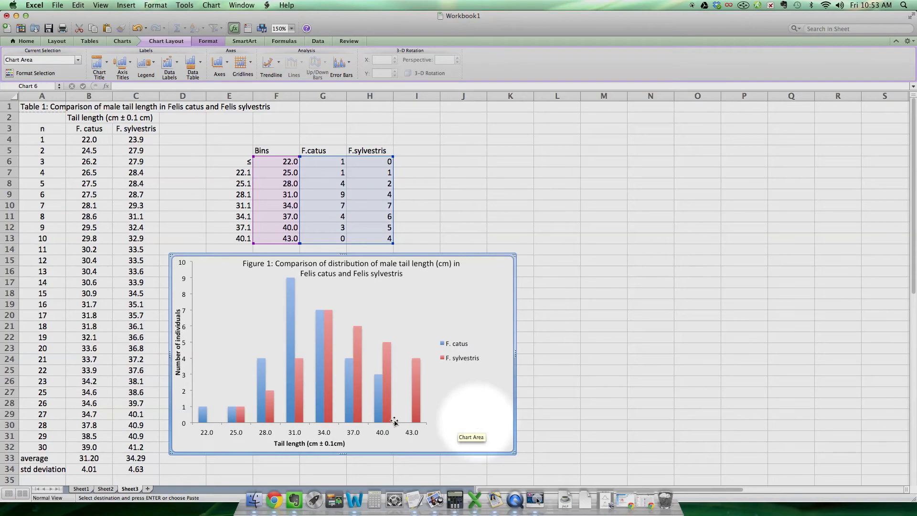
click(127, 469)
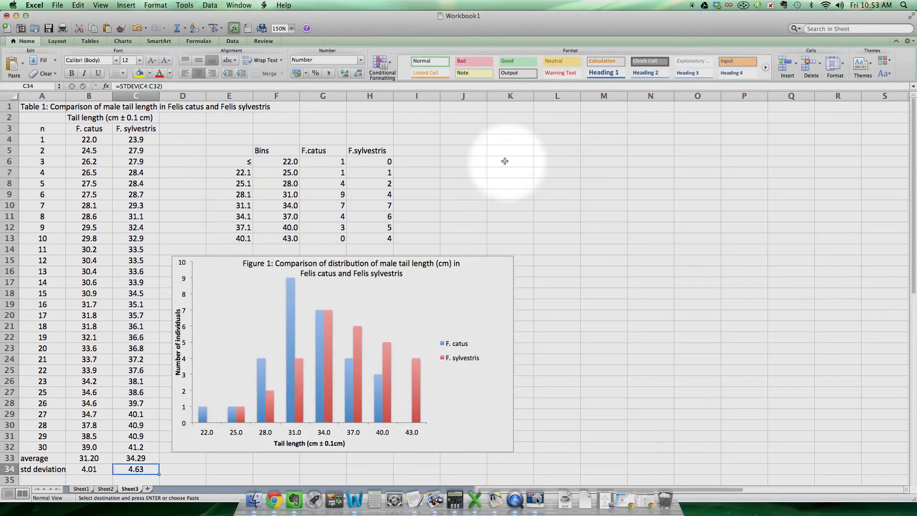
Enter the heading "average" in J4 with the species averages 31.2 in J5 and 34.29 in J6
click(466, 140)
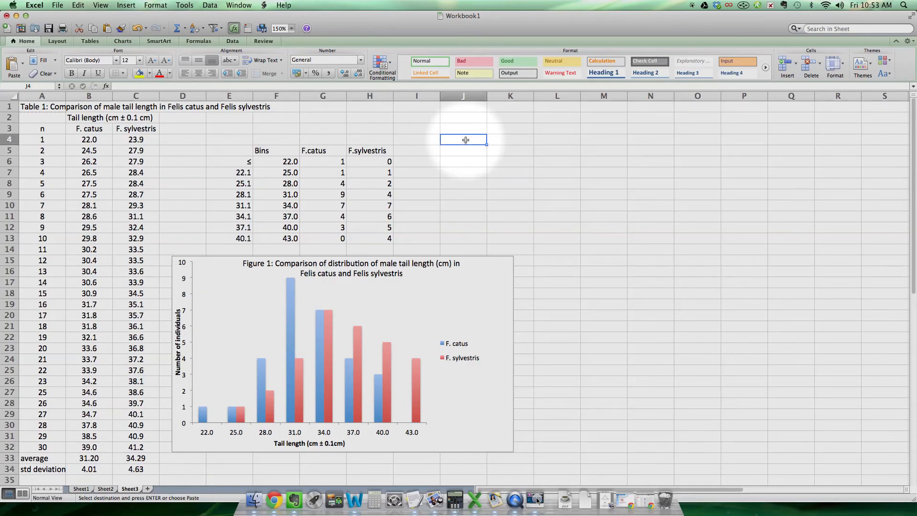
text(average)
key(Return)
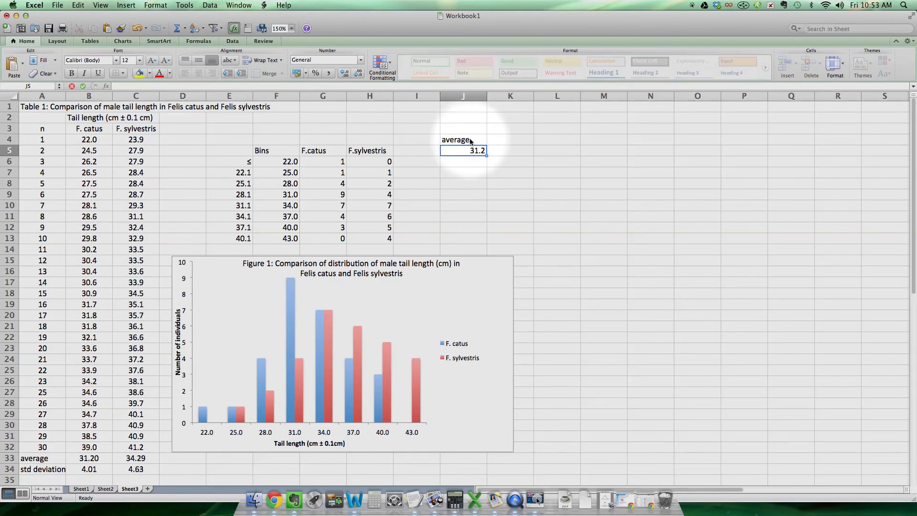
key(Return)
text(34.29)
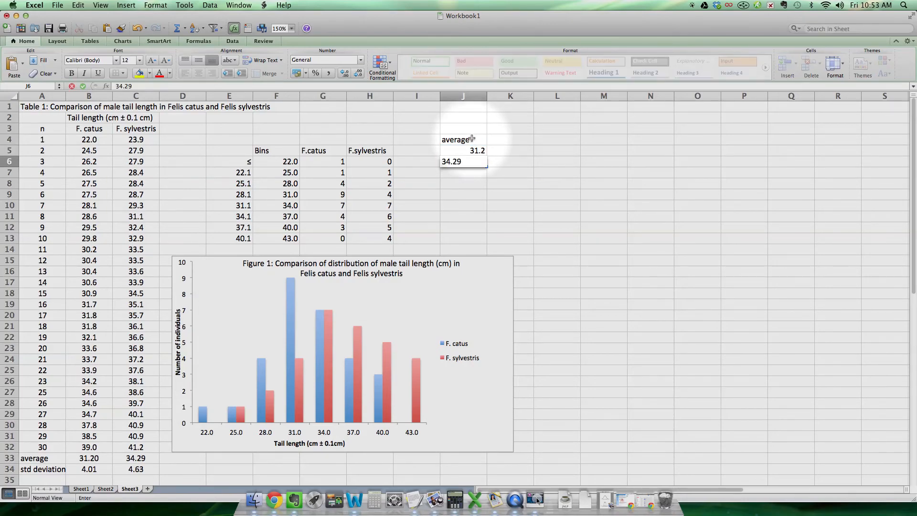
key(Return)
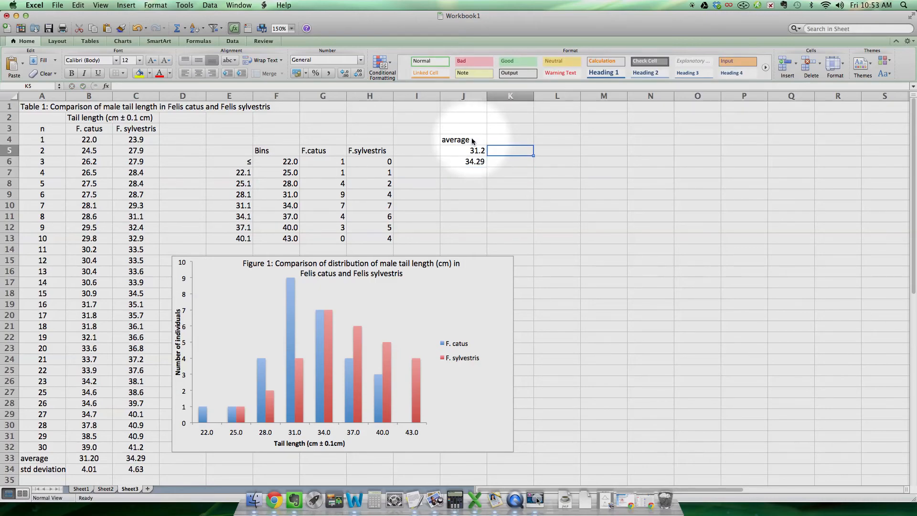
Enter the standard deviations 4.01 in K5 and 4.63 in K6 beside the averages
text(4.01)
key(Return)
text(4.63)
key(Return)
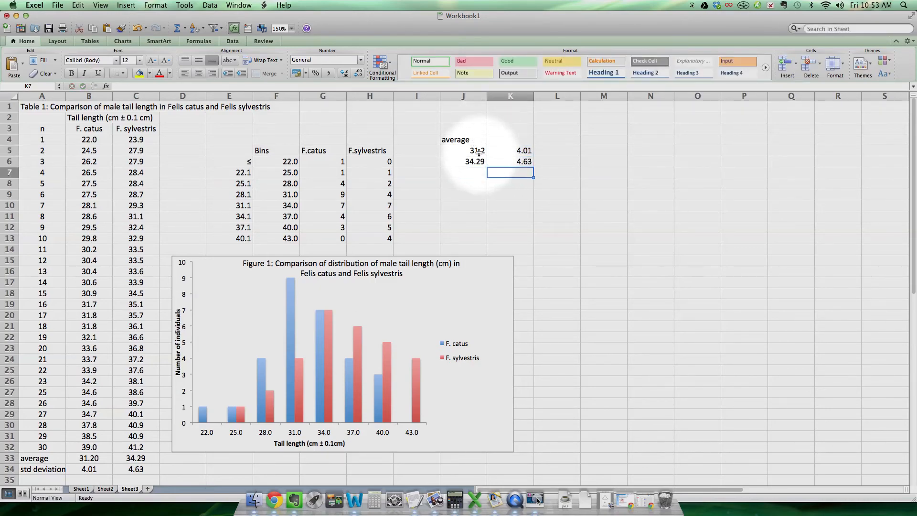
Insert a markers-only scatter chart of the averages in J5:J6 and place it in the empty area beside the histogram
drag(469, 161, 469, 161)
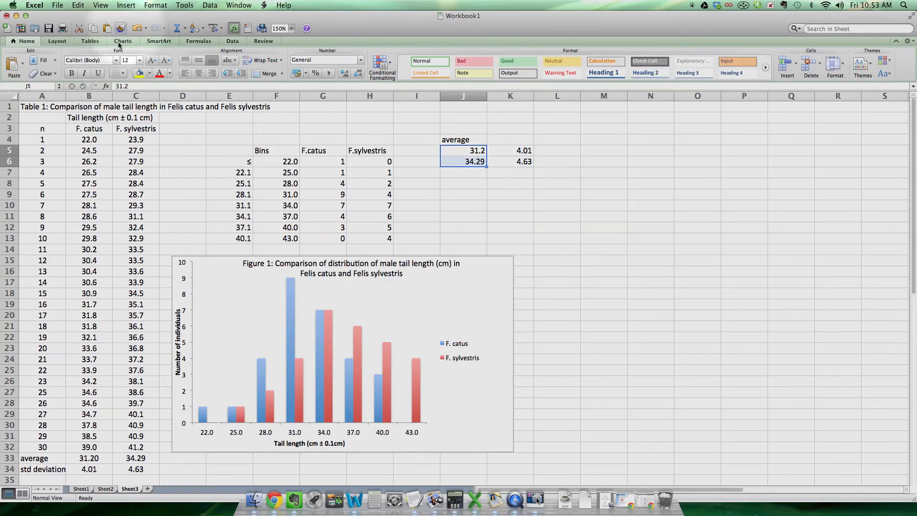
click(124, 41)
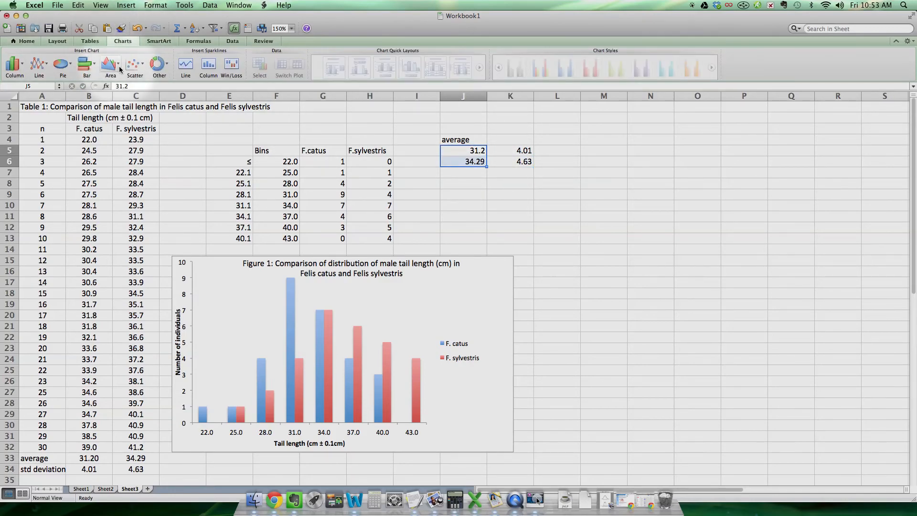
click(135, 64)
click(104, 125)
drag(496, 217, 690, 196)
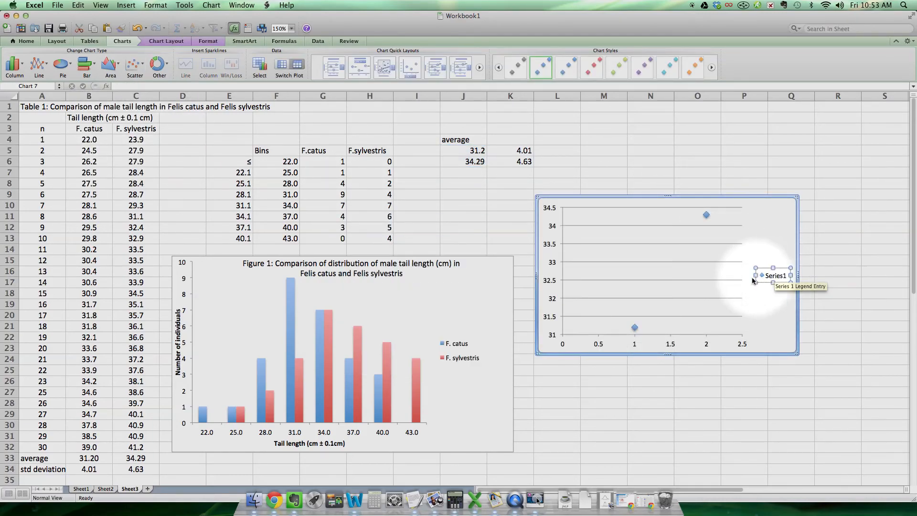
Delete the legend, the gridlines and the horizontal axis from the scatter chart
key(Delete)
key(Delete)
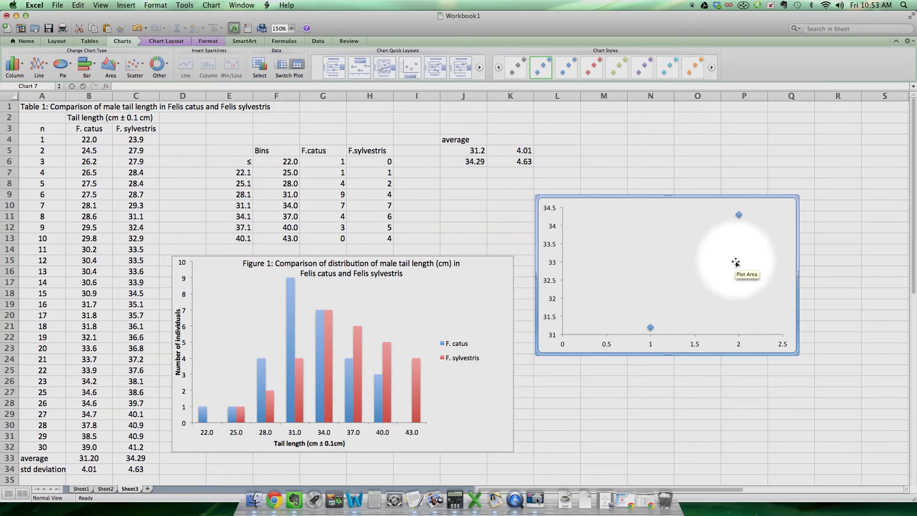
click(693, 345)
key(Delete)
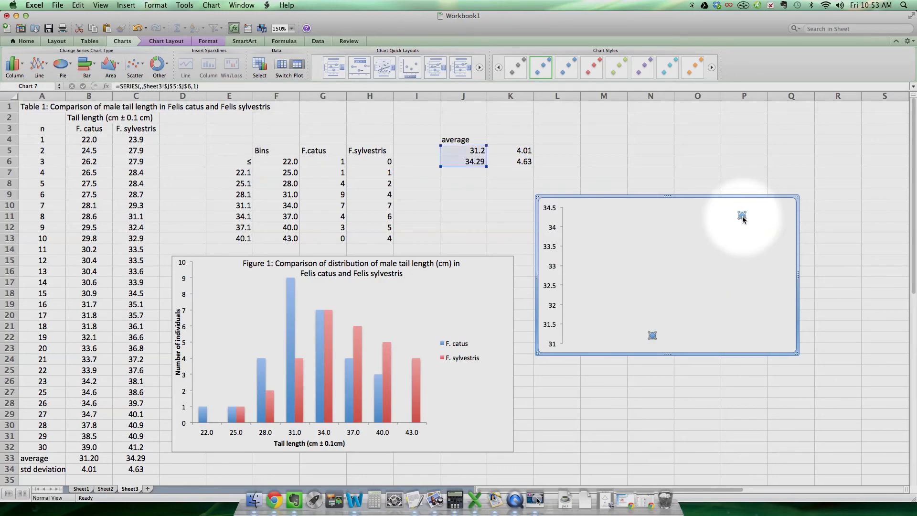
Change the marker style of the scatter chart's data series to the × shape
right_click(742, 218)
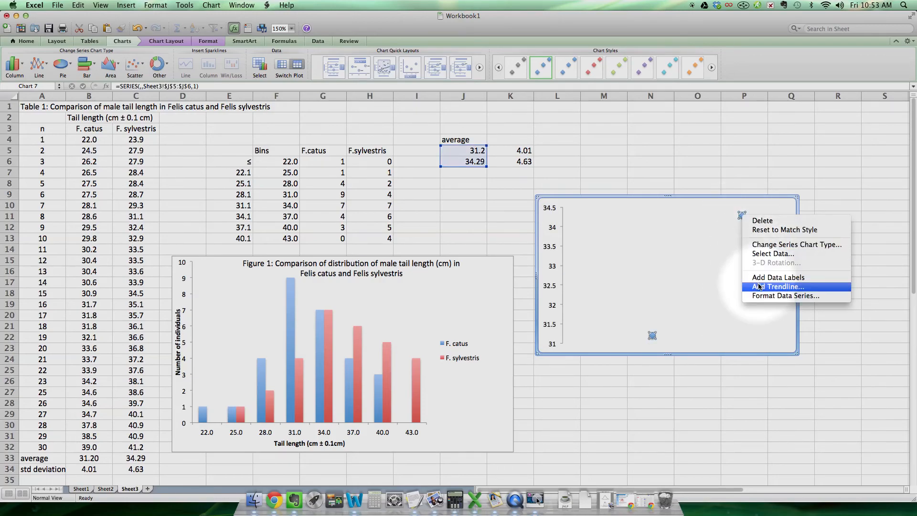
click(769, 295)
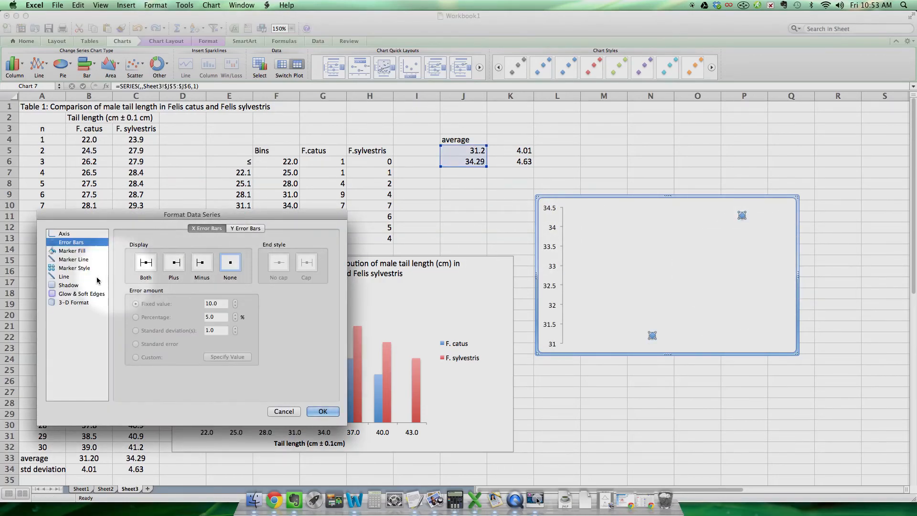
click(72, 268)
click(167, 243)
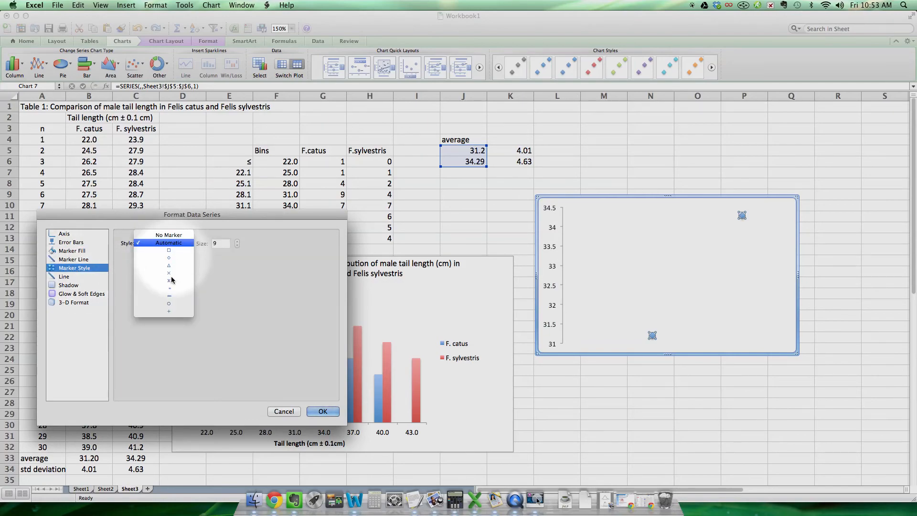
click(170, 273)
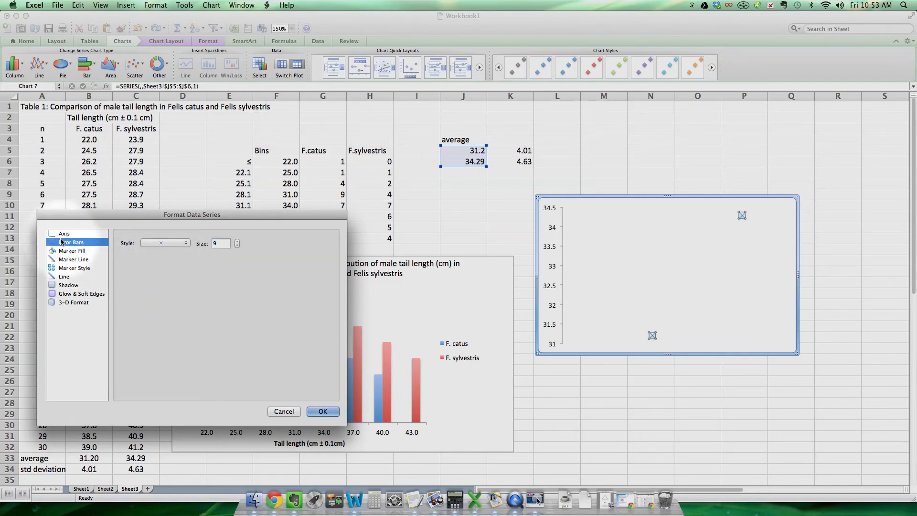
Give the averages series Y error bars in both directions with a custom error amount
click(70, 243)
click(245, 228)
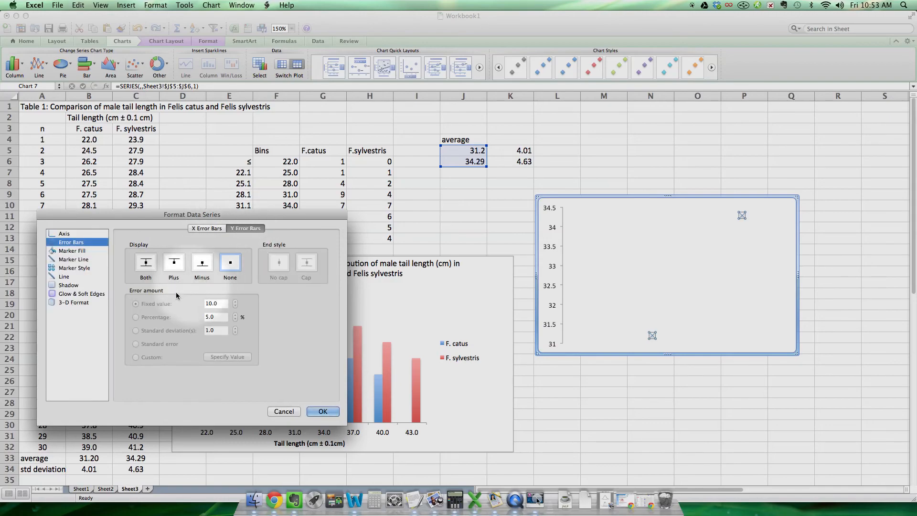
click(145, 262)
click(136, 357)
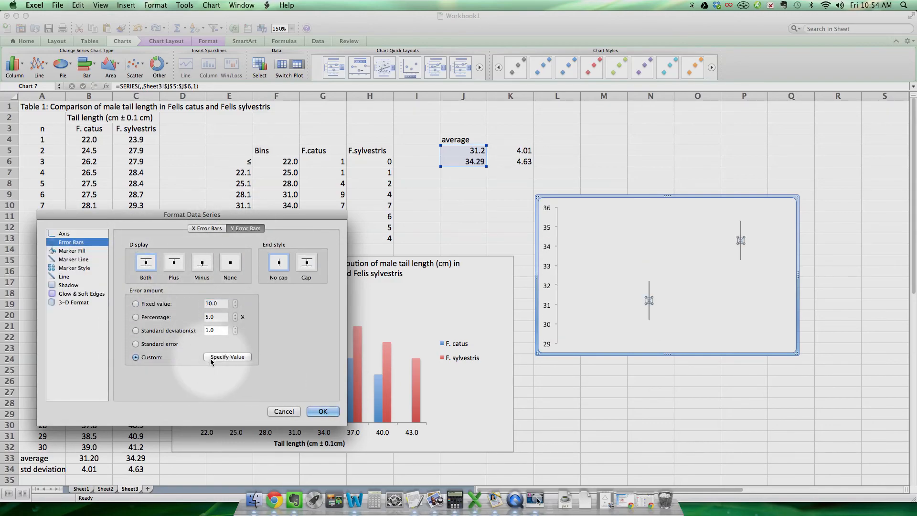
Set the positive and negative custom error values to K5:K6, give the error bars capped ends and apply the series formatting
click(227, 356)
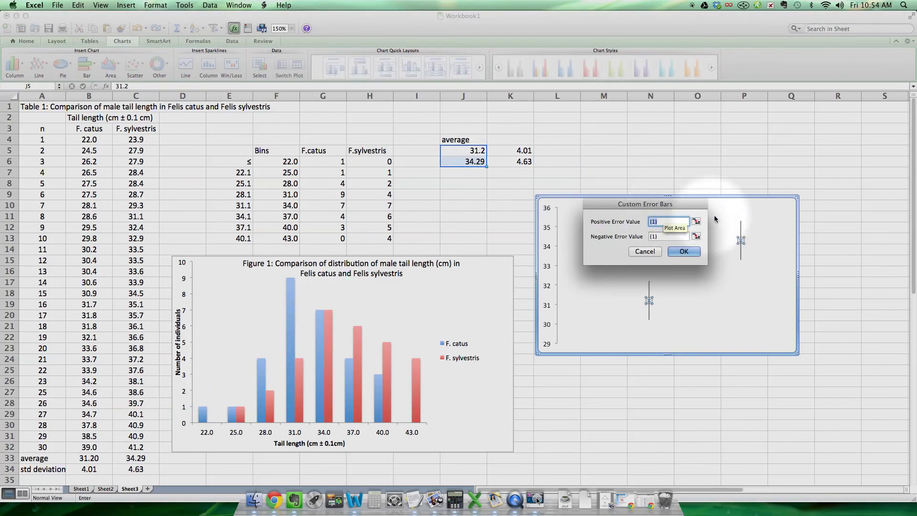
click(696, 222)
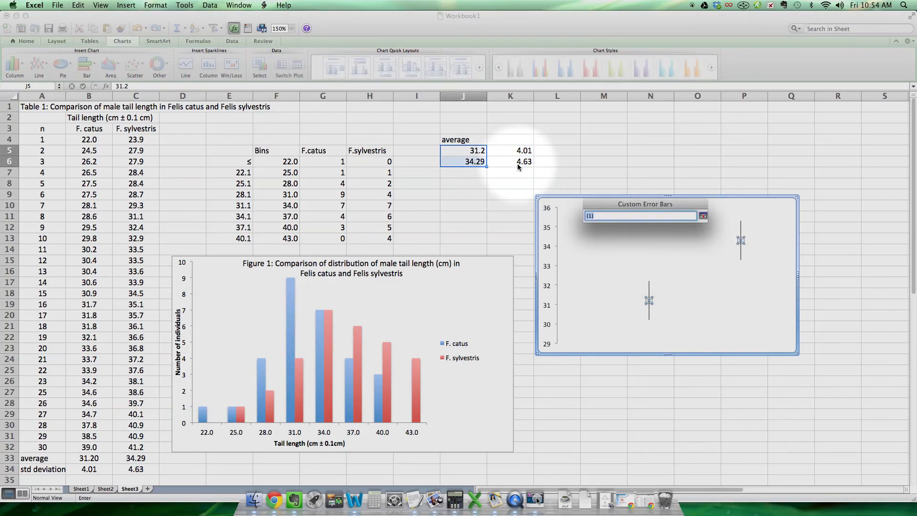
click(703, 216)
click(696, 236)
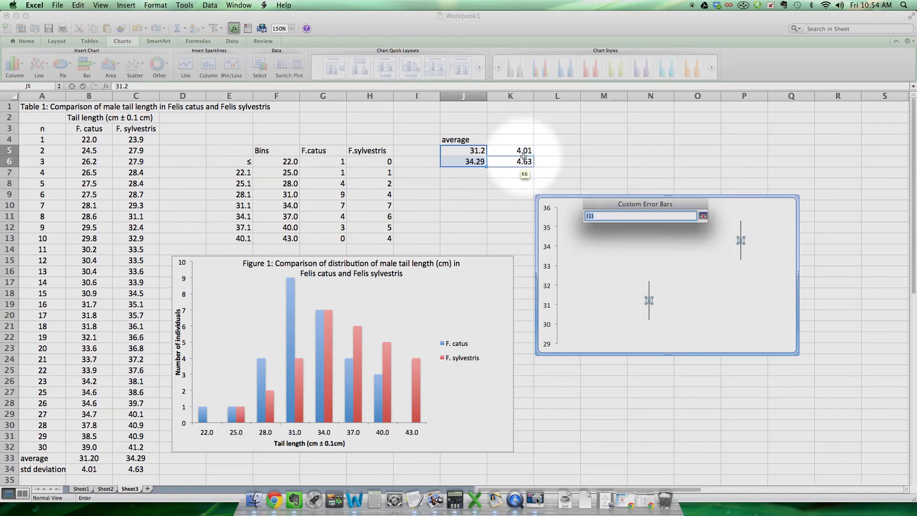
click(703, 215)
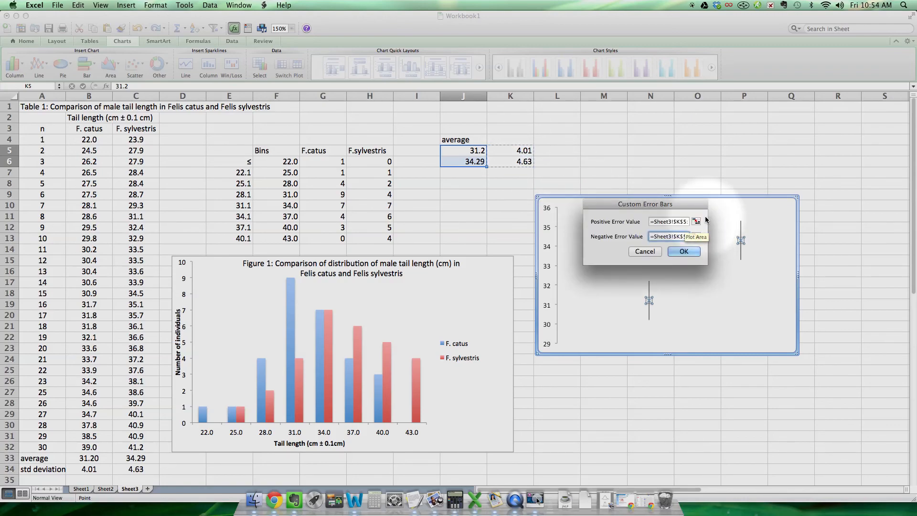
click(694, 250)
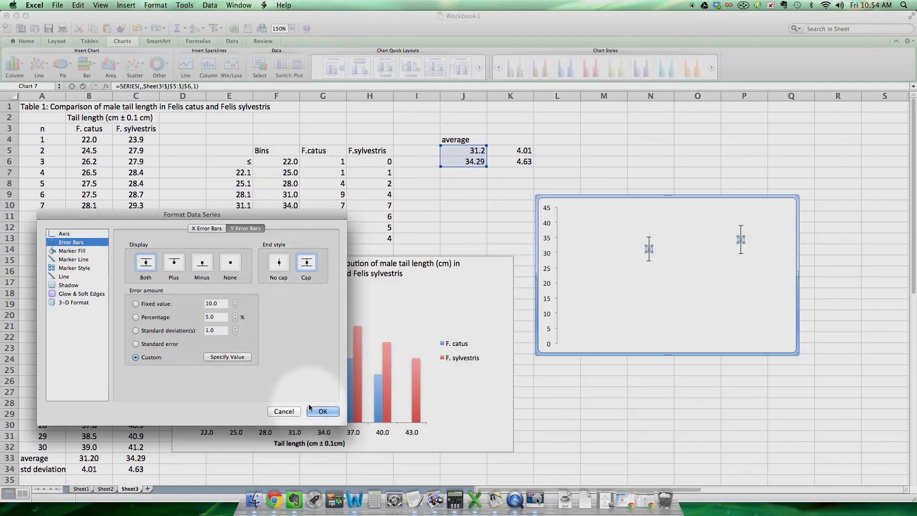
click(322, 412)
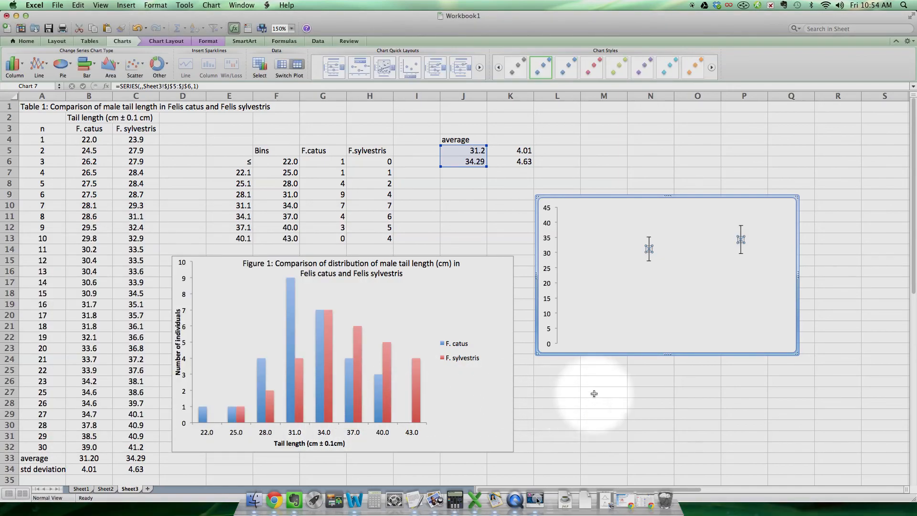
click(630, 376)
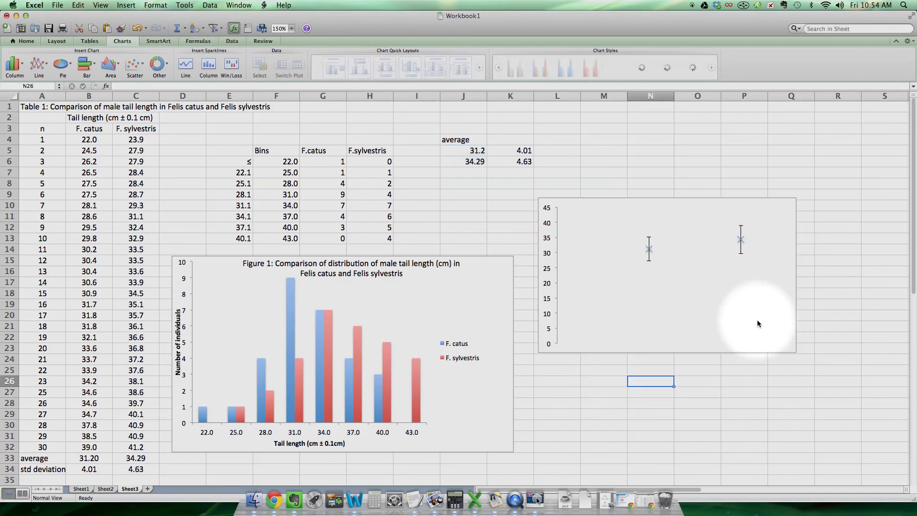